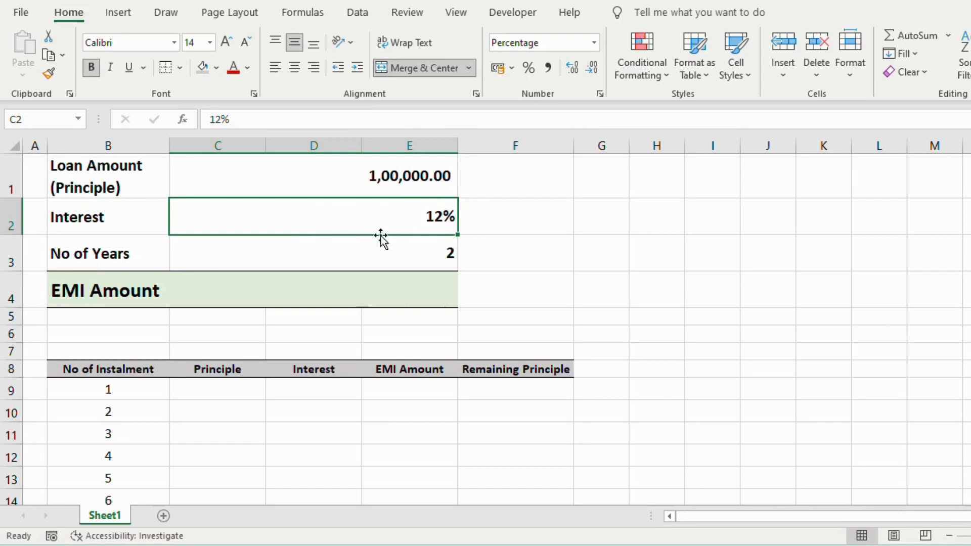
Start a PMT formula in the EMI Amount cell C4 with C2/12 as the monthly rate.
left_click(273, 252)
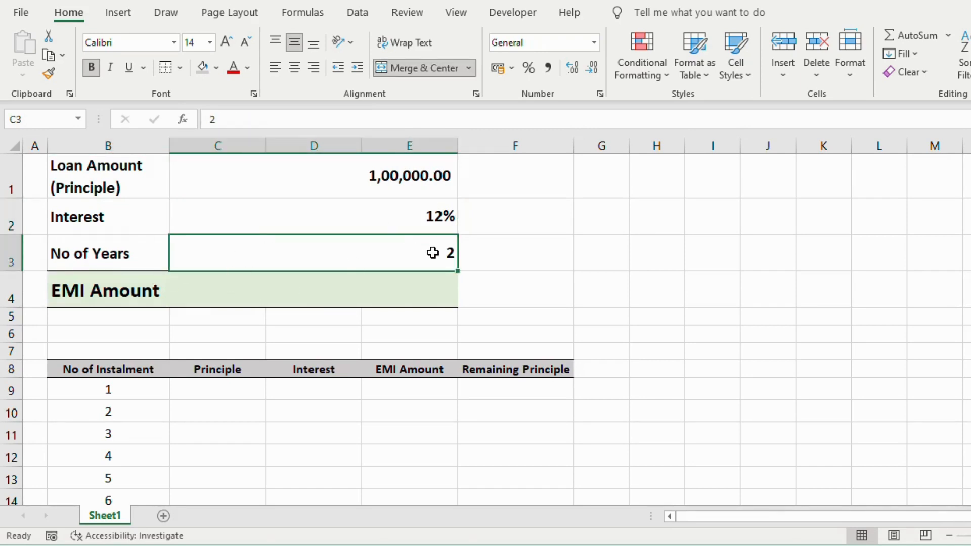
left_click(370, 302)
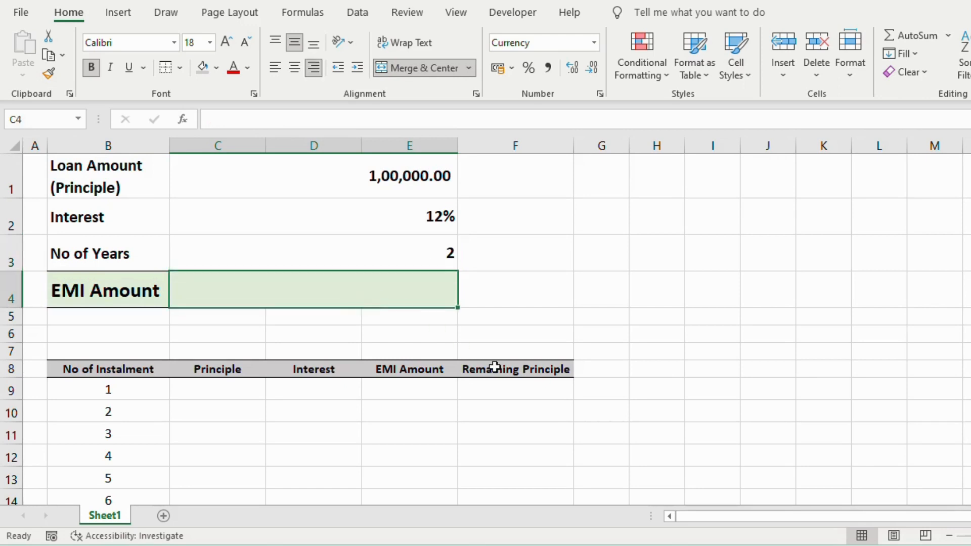
type("=")
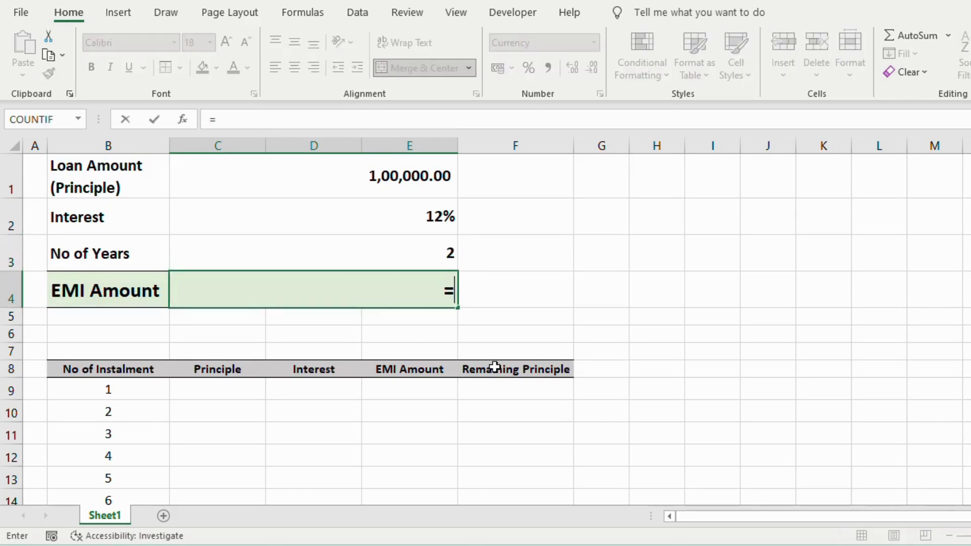
type("pmt")
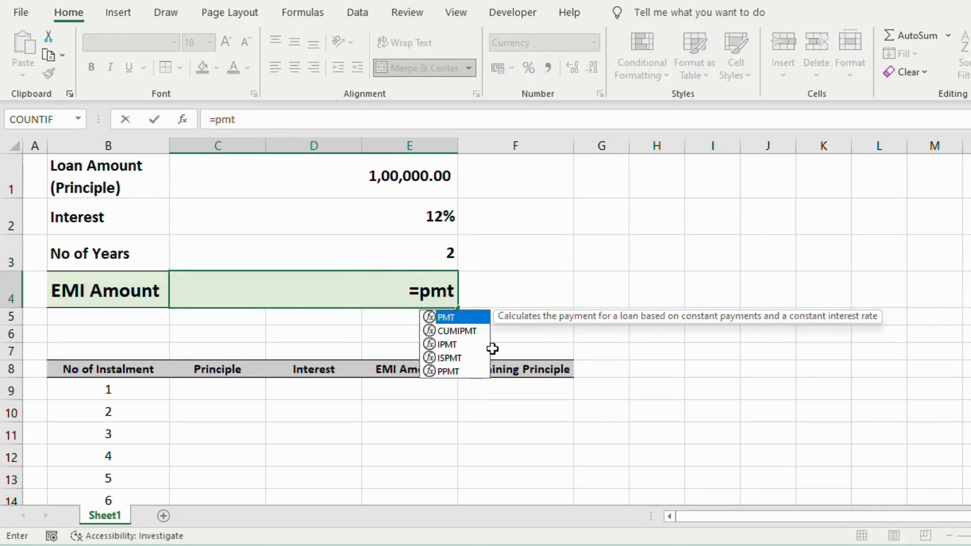
double_click(481, 321)
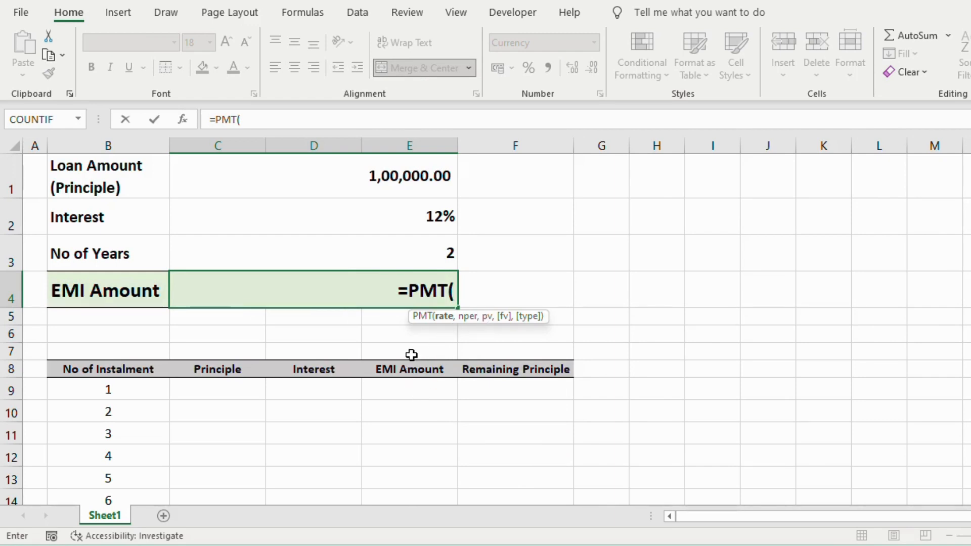
left_click(408, 212)
type("/")
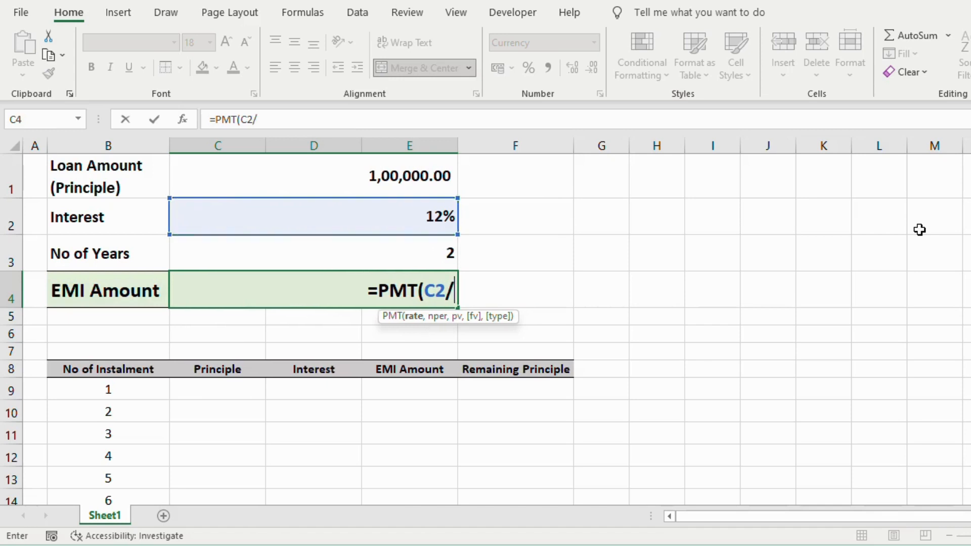
type("12")
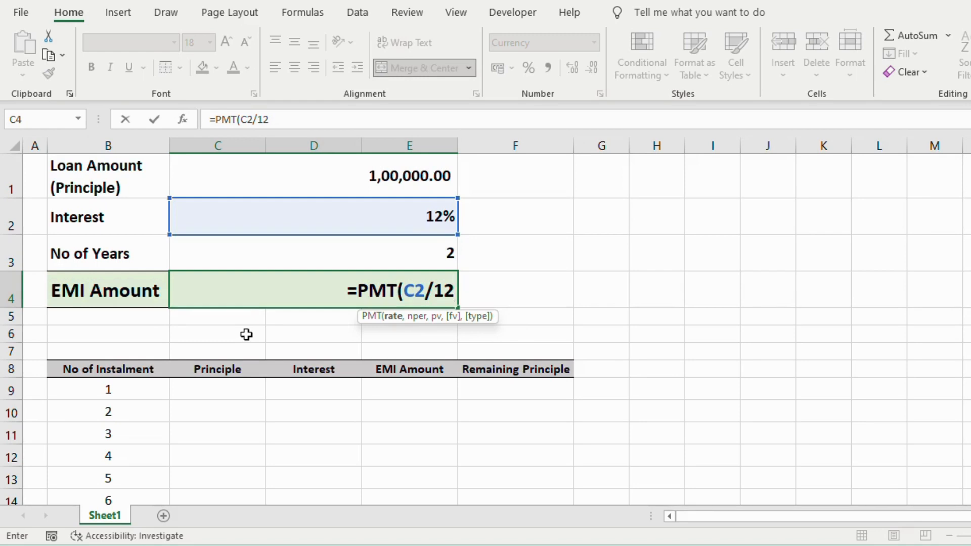
type(",")
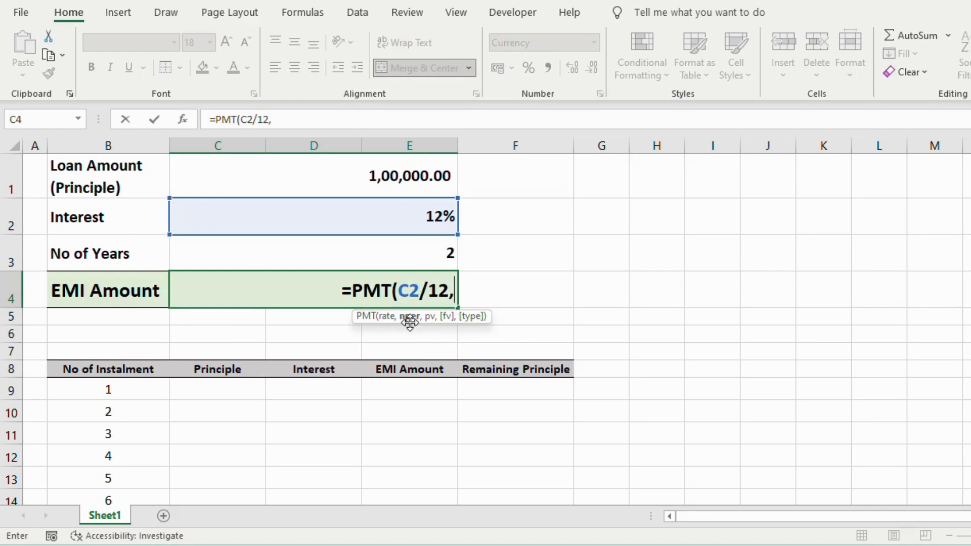
Add C3*12 as the number of periods and C1 as the present value, closing the PMT formula's bracket.
left_click(391, 250)
type("*1")
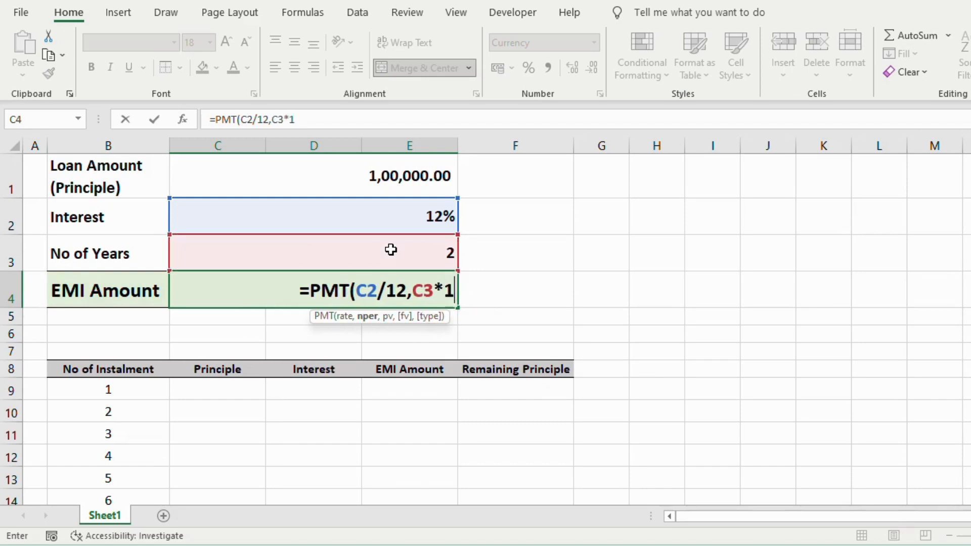
type("2,")
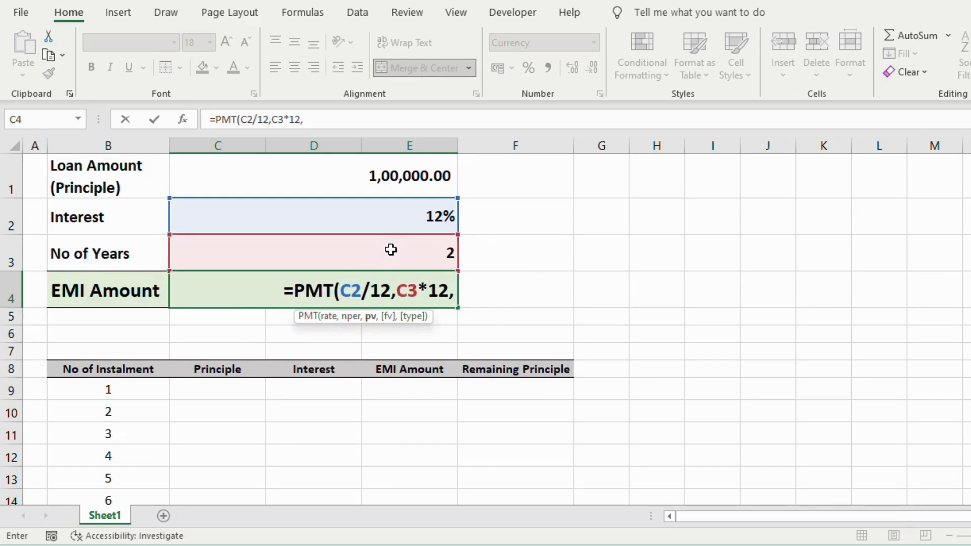
left_click(401, 178)
type(")")
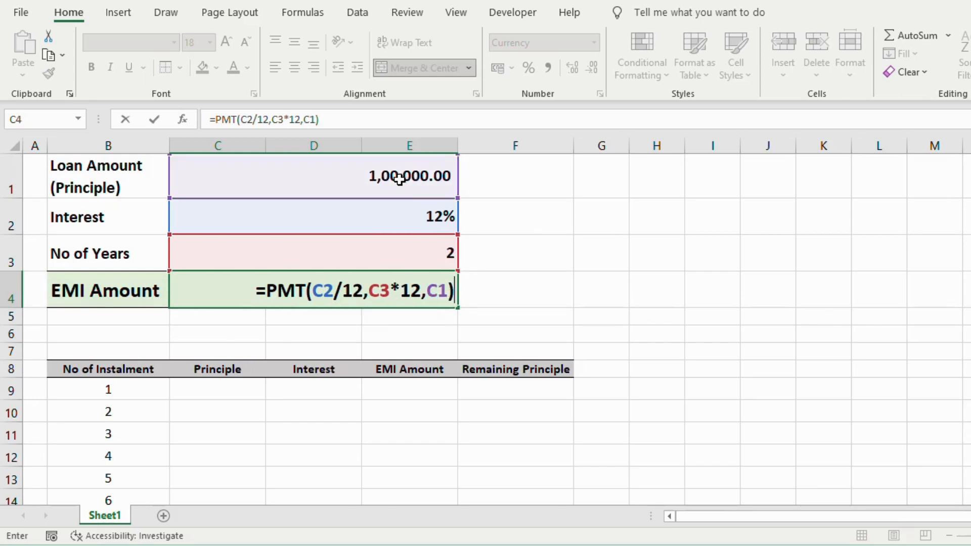
Make the present value negative so the EMI formula reads =PMT(C2/12,C3*12,-C1), and enter it in C4.
left_click(306, 120)
type("-")
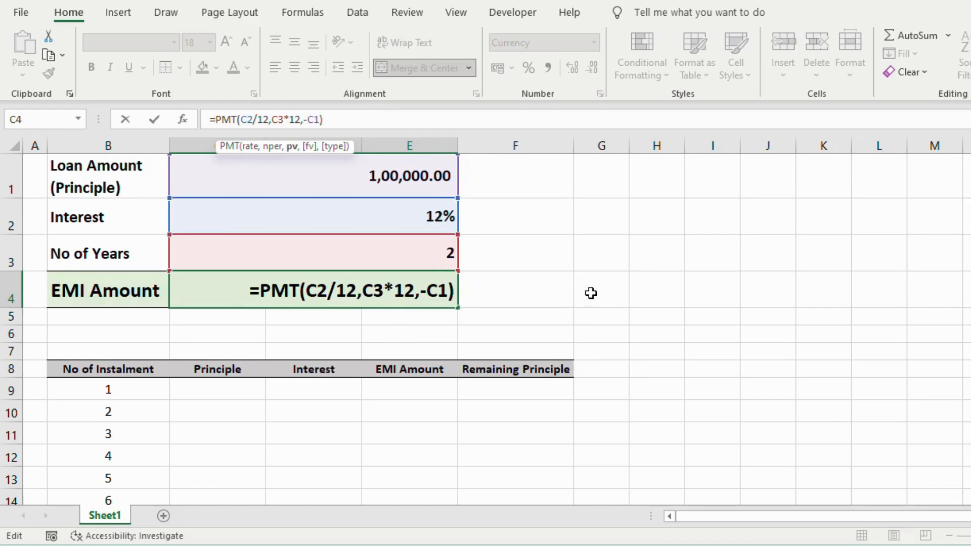
key("Return")
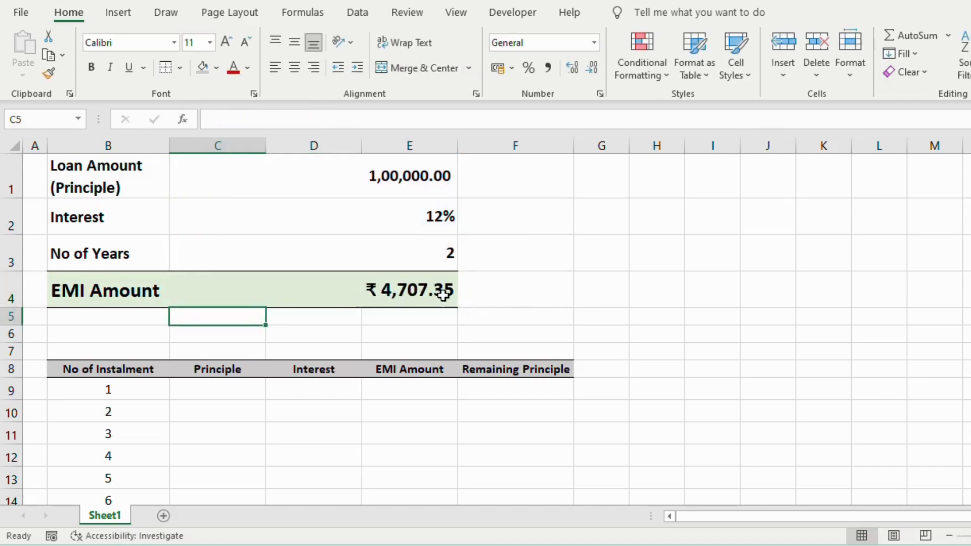
left_click(443, 295)
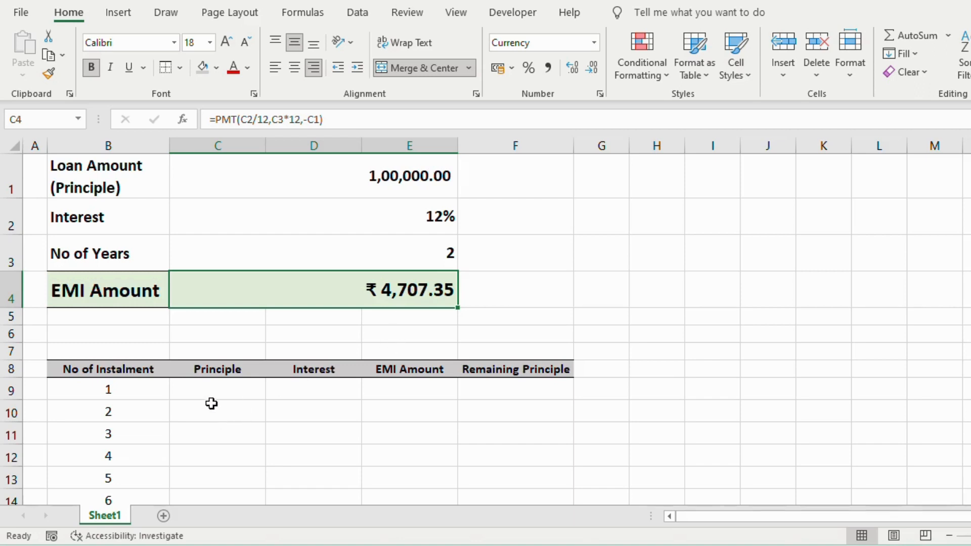
Start a PPMT formula in Principle cell C9 for the first instalment, with the absolute rate $C$2/12.
scroll(114, 387, "down", 5)
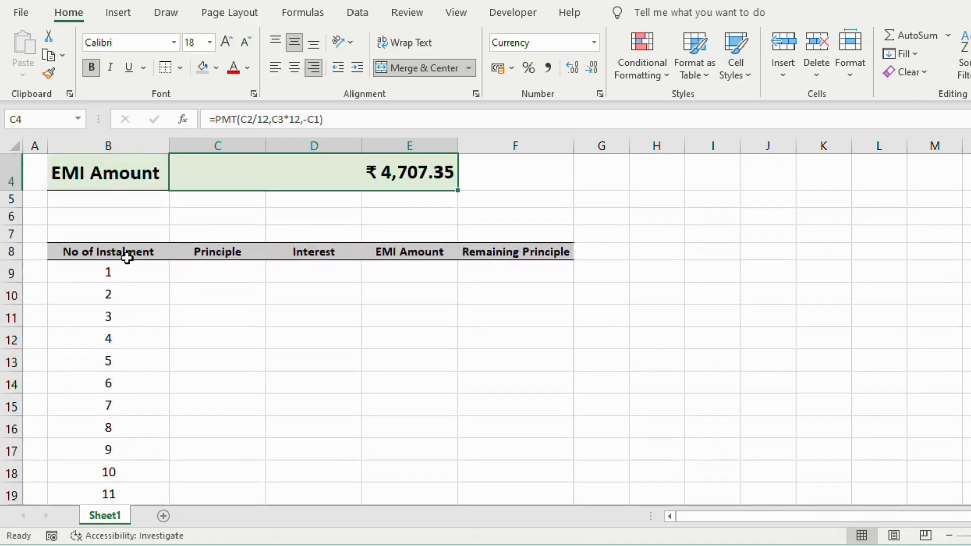
scroll(120, 494, "down", 4)
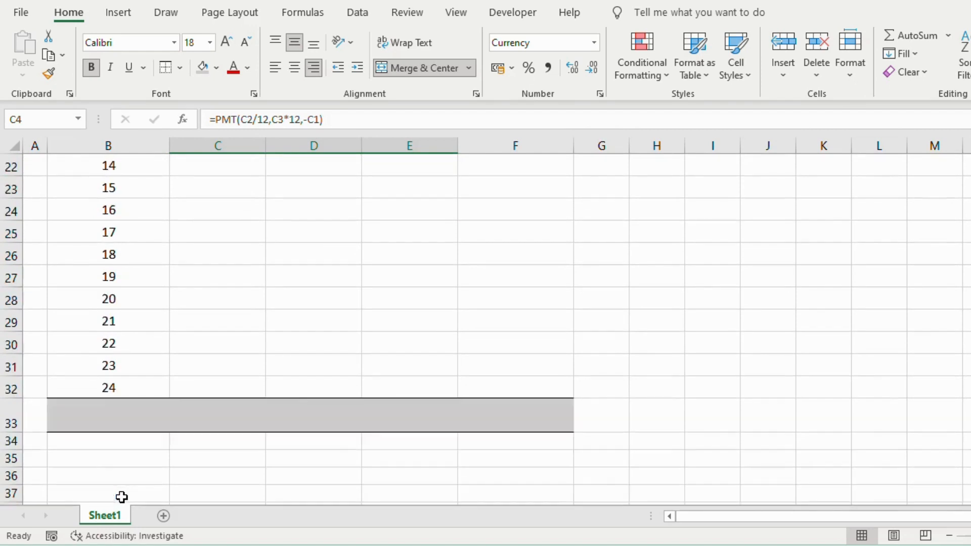
scroll(113, 367, "up", 7)
left_click(194, 393)
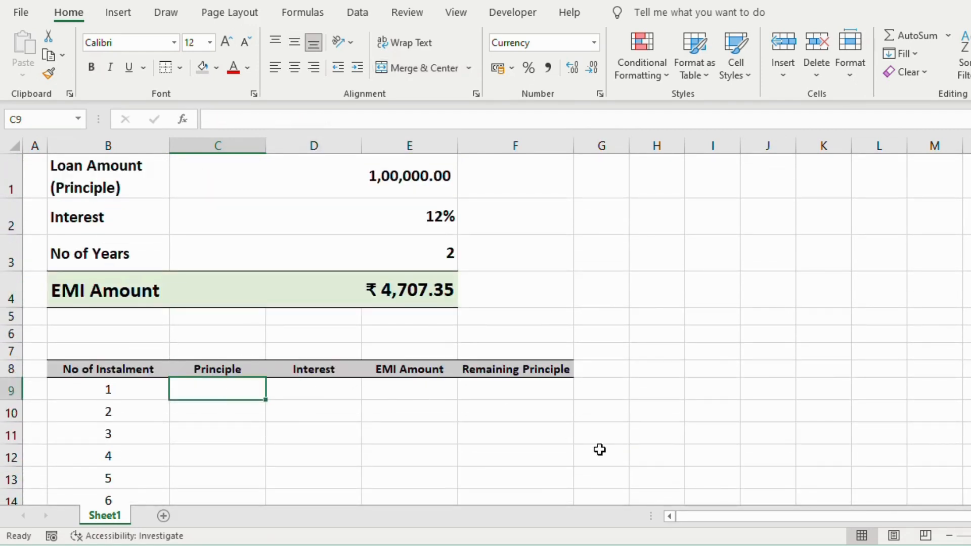
type("=pp")
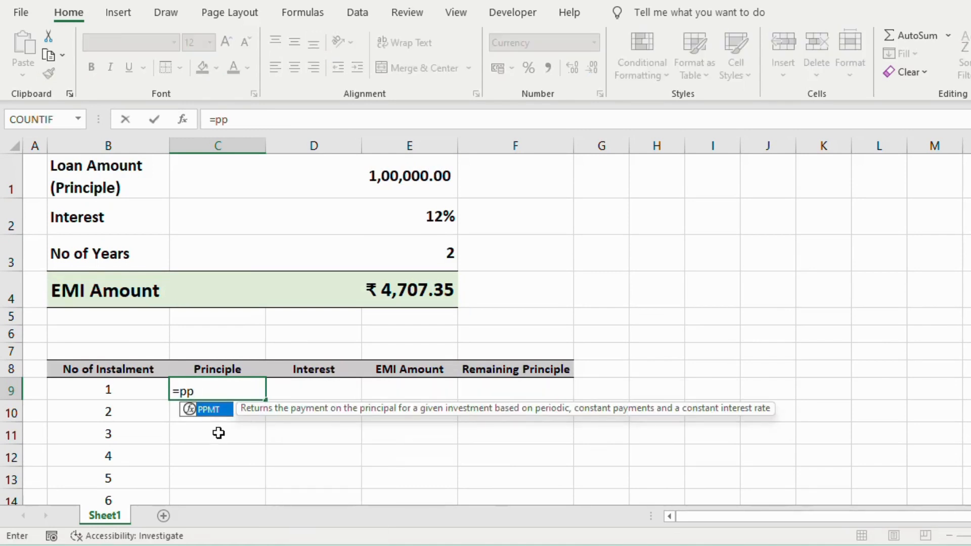
double_click(212, 411)
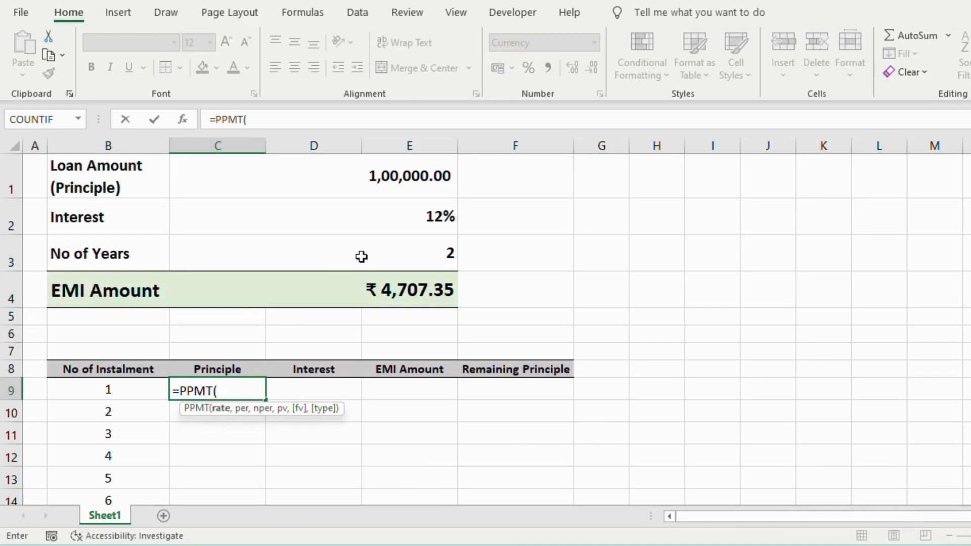
left_click(376, 217)
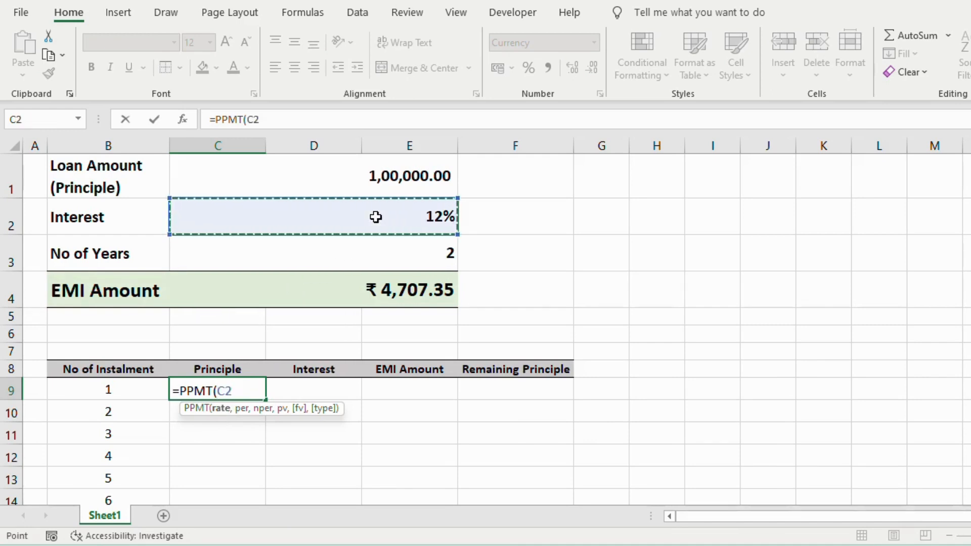
type("/12")
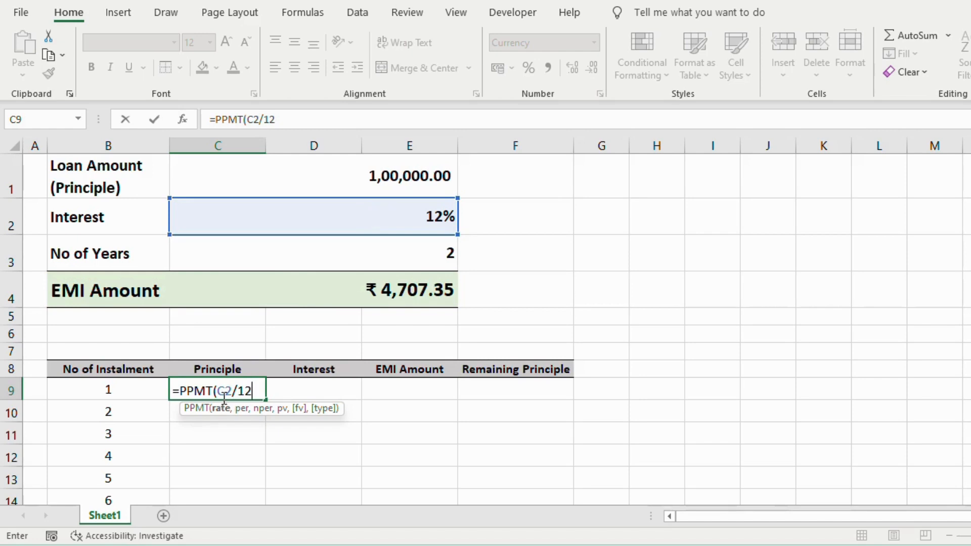
left_click(219, 391)
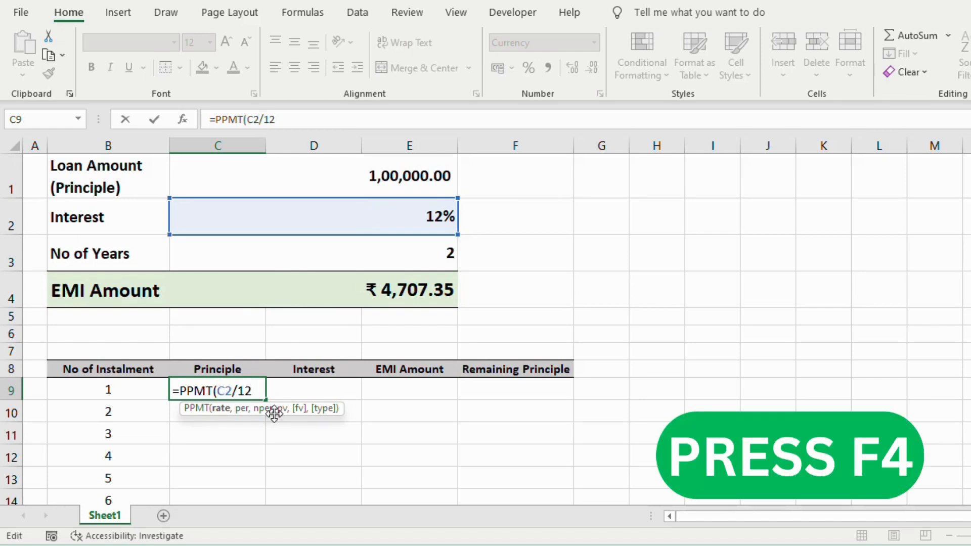
key("F4")
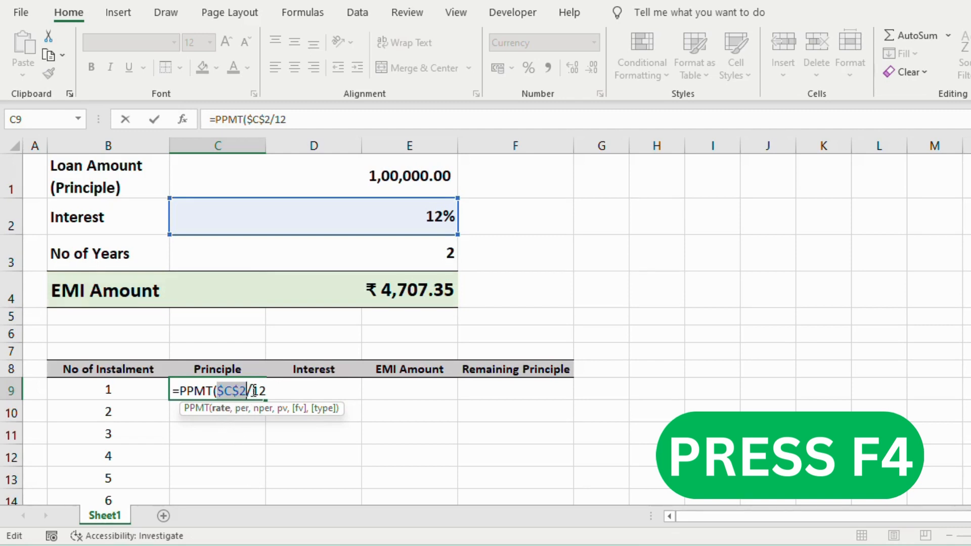
left_click(278, 390)
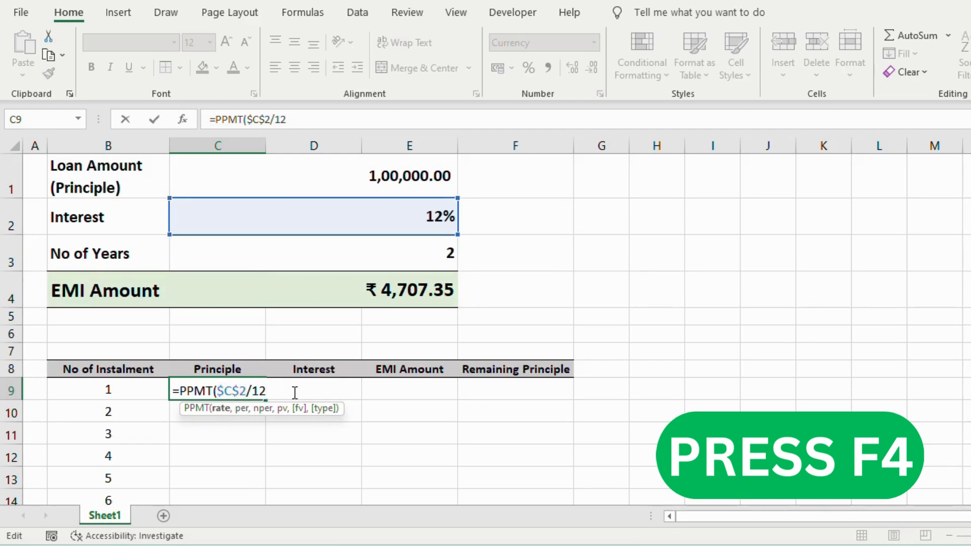
type(",")
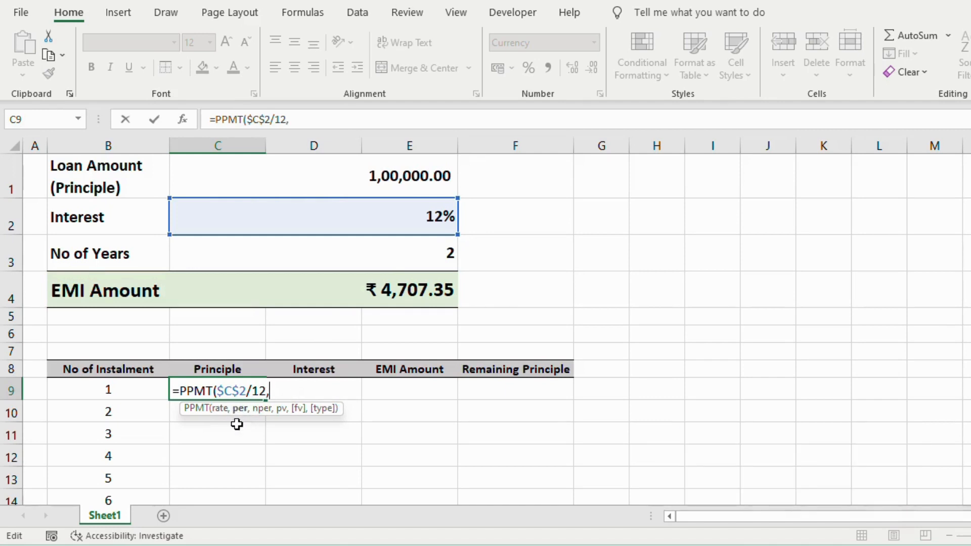
Add B9 as the period and the absolute $C$3*12 as the number of periods in the PPMT formula.
left_click(125, 390)
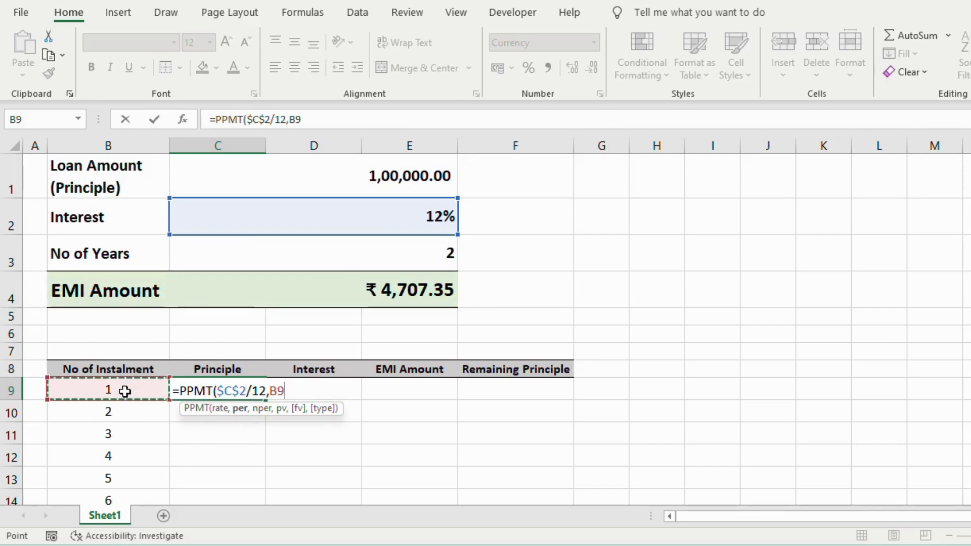
type(",")
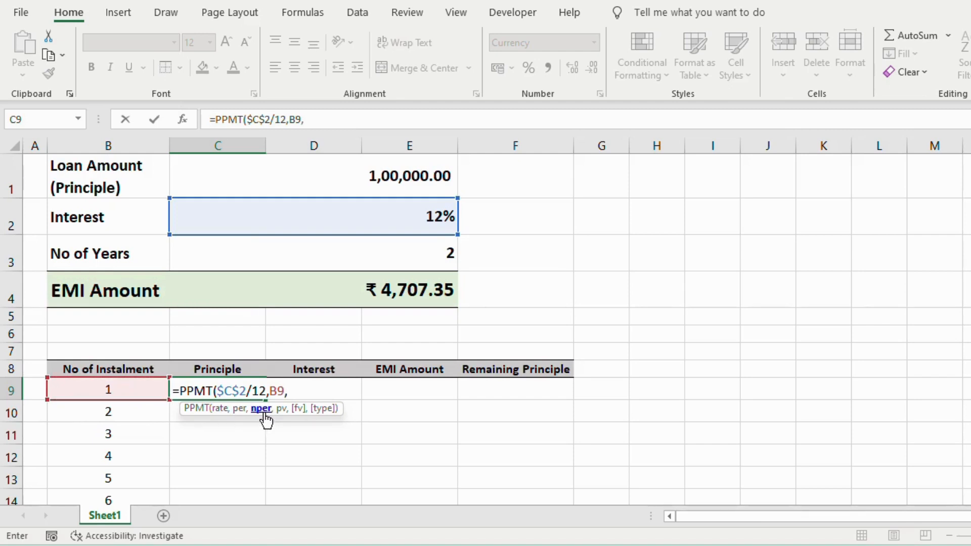
left_click(406, 258)
type("*")
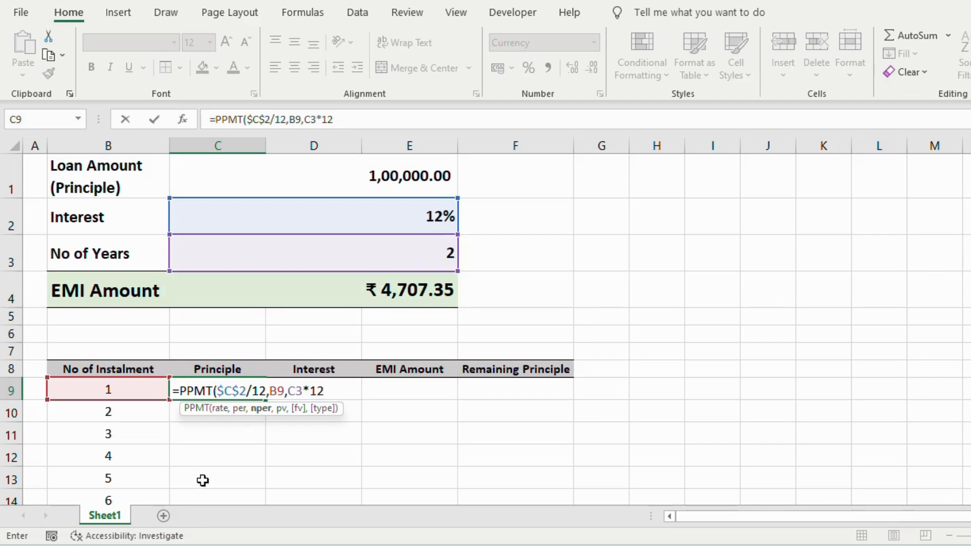
left_click(299, 394)
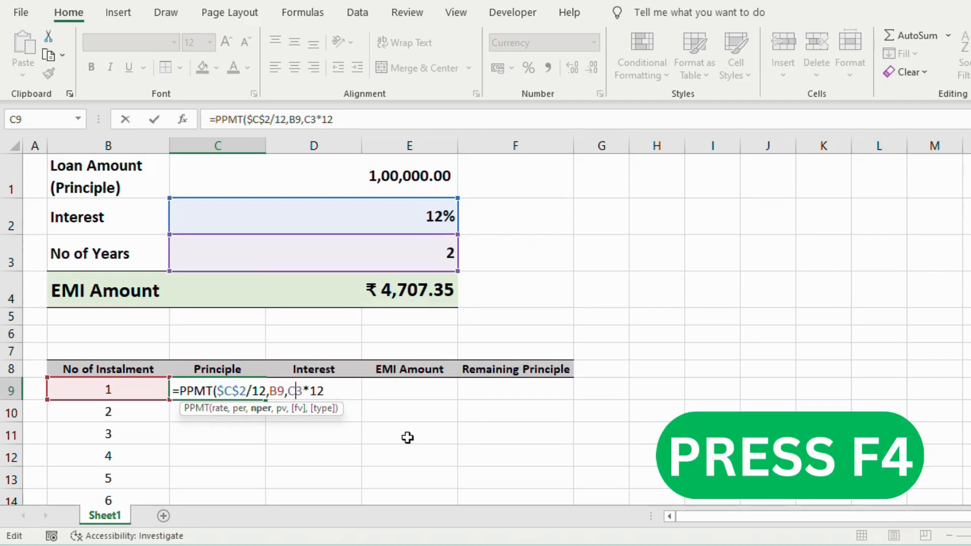
key("F4")
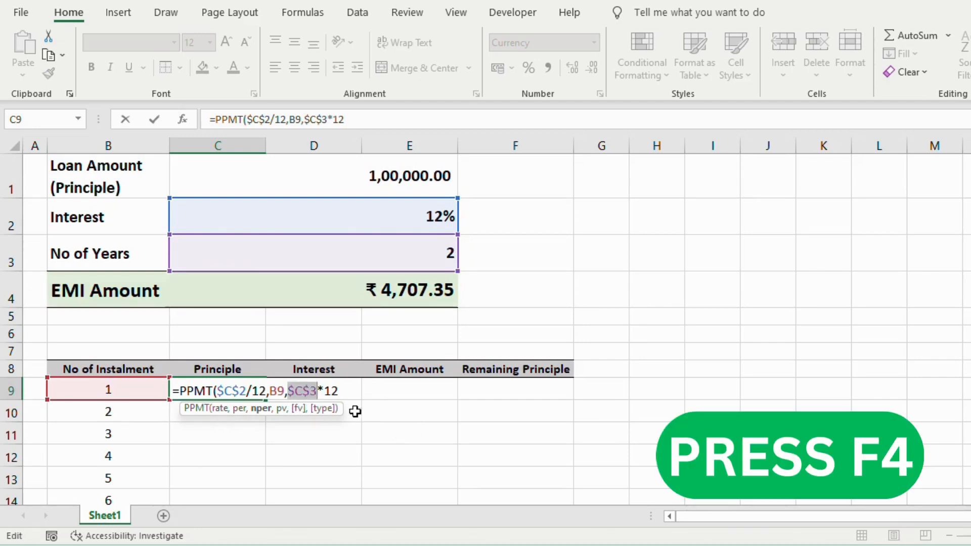
left_click(352, 395)
type(",")
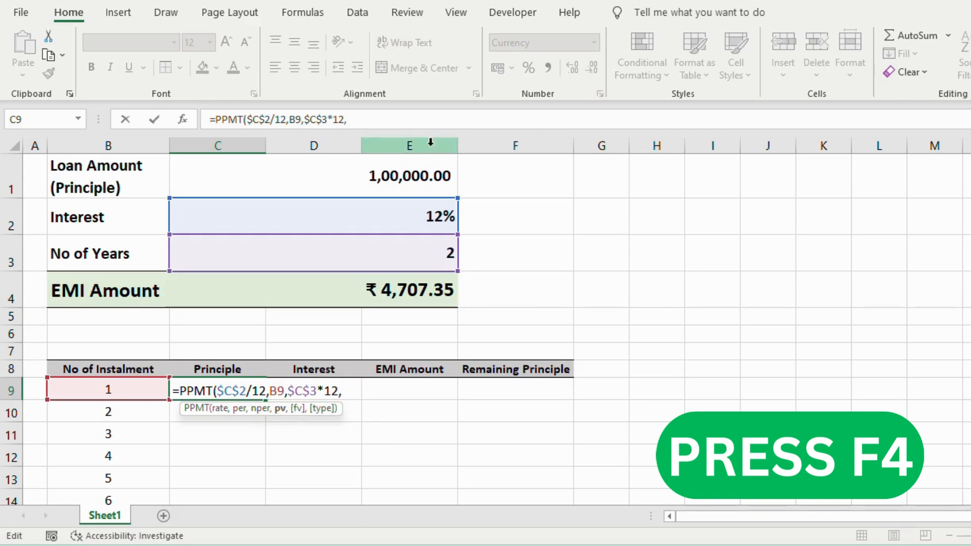
Complete the PPMT formula in C9 with the absolute reference $C$1 as the present value.
left_click(403, 177)
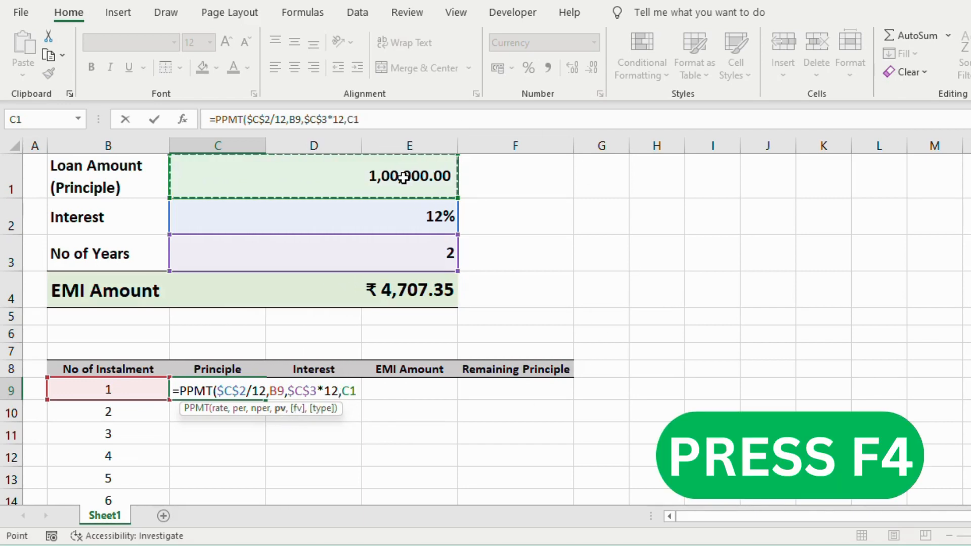
key("F4")
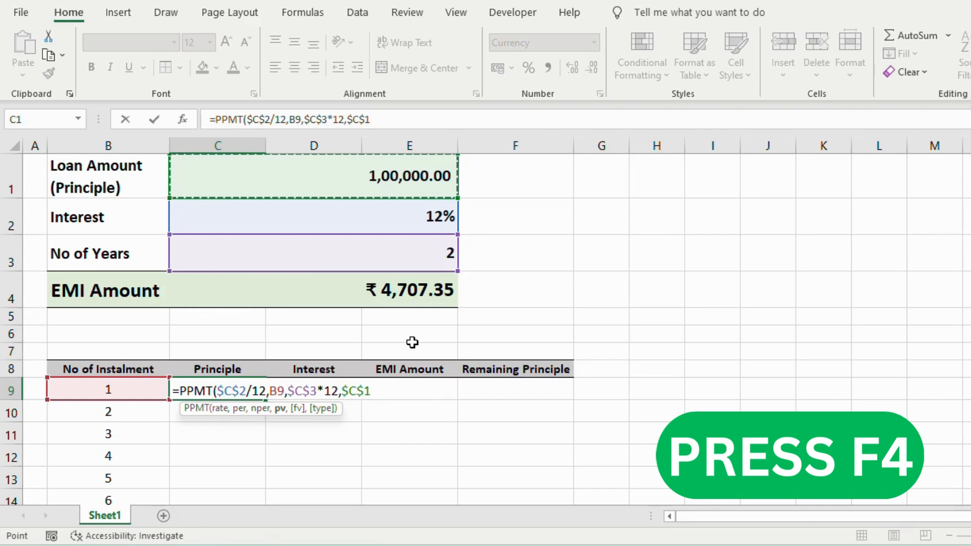
type(")")
key("Return")
Make the present value in C9's PPMT formula negative so it reads =PPMT($C$2/12,B9,$C$3*12,-$C$1).
left_click(227, 390)
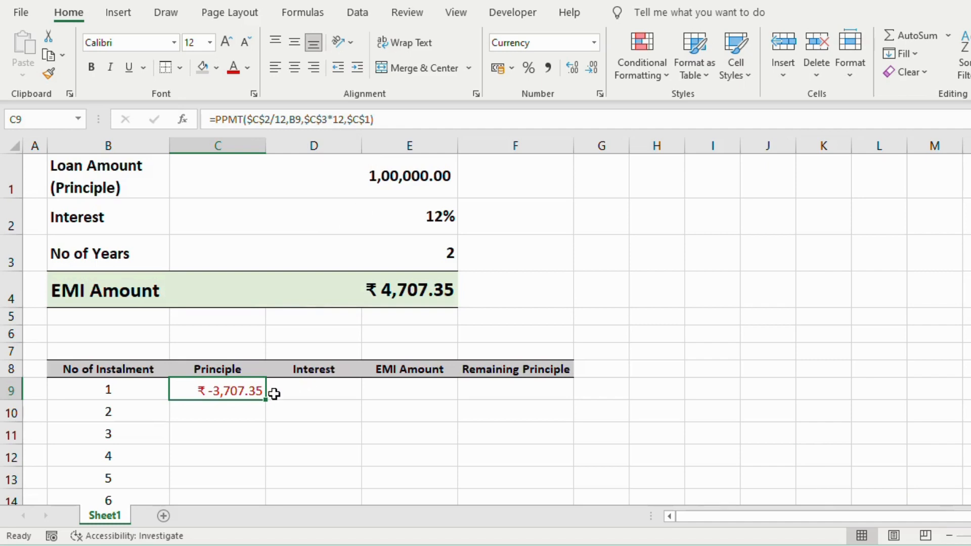
double_click(252, 392)
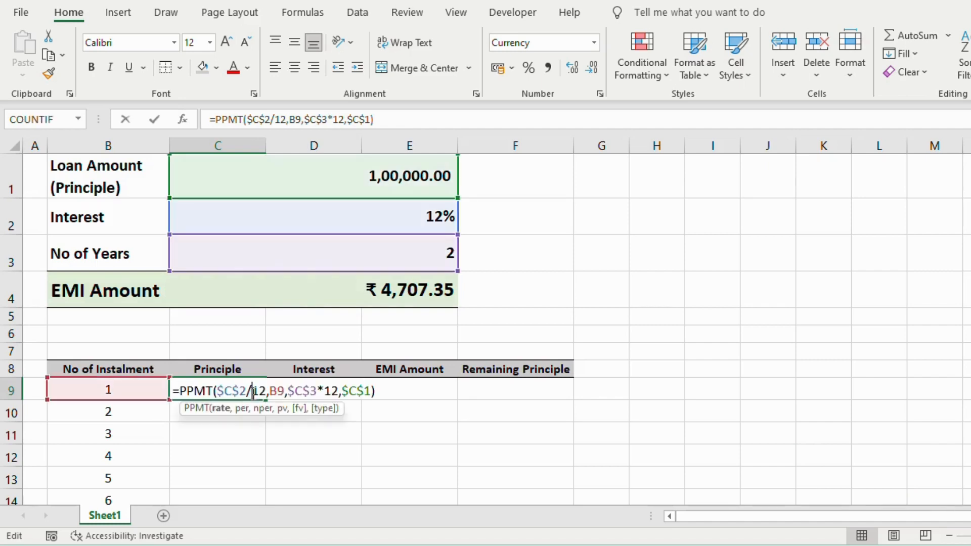
left_click(343, 394)
type("-")
key("Return")
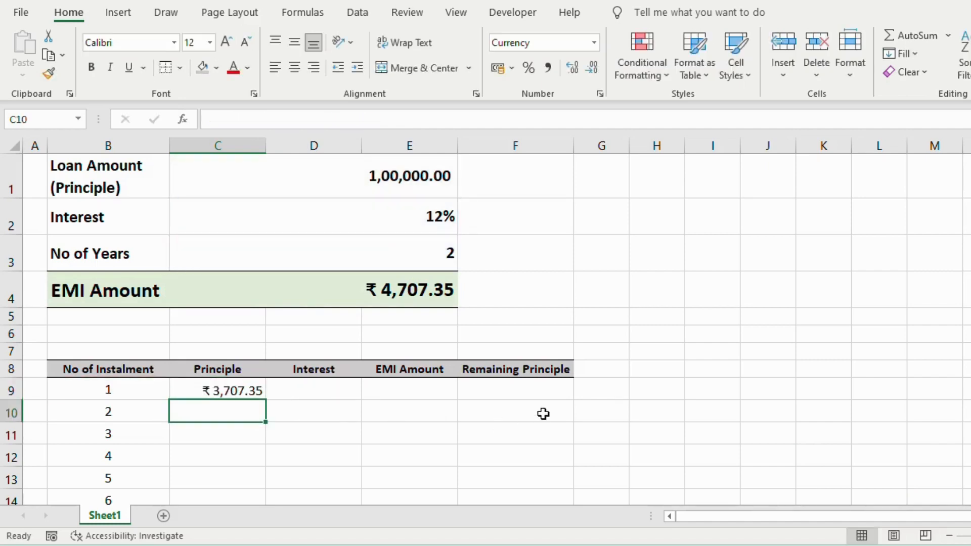
Fill the Principle formula from C9 down through C32 for all 24 instalments.
left_click(243, 392)
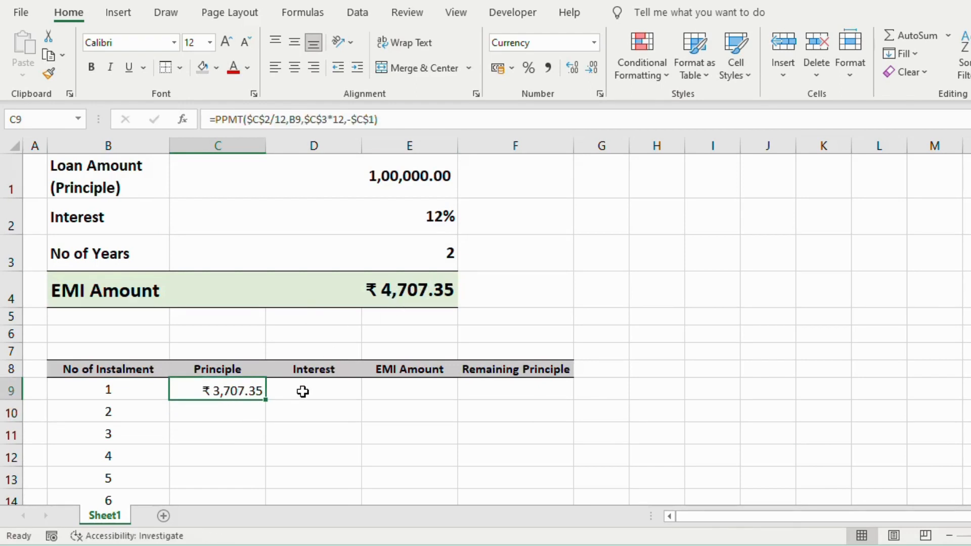
double_click(267, 400)
scroll(267, 401, "down", 4)
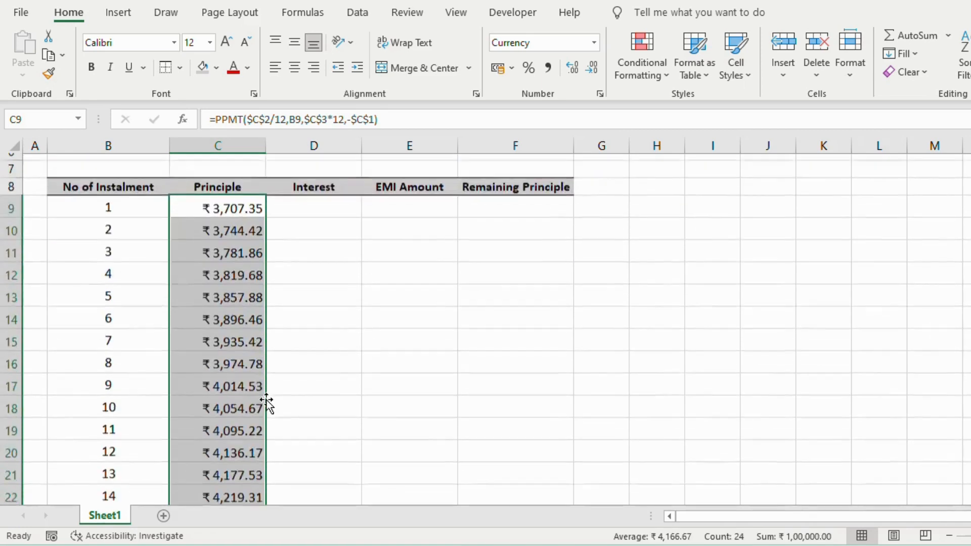
scroll(267, 402, "down", 3)
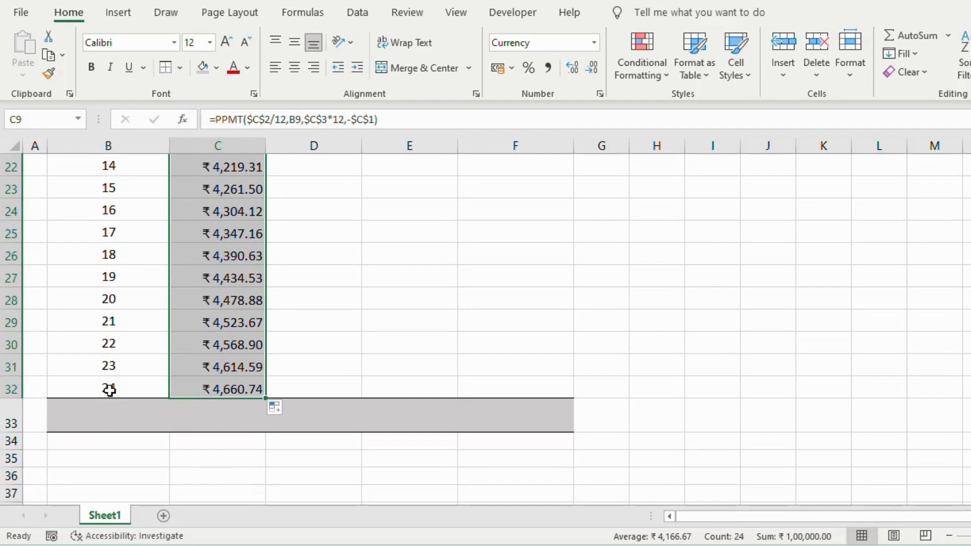
scroll(235, 338, "up", 7)
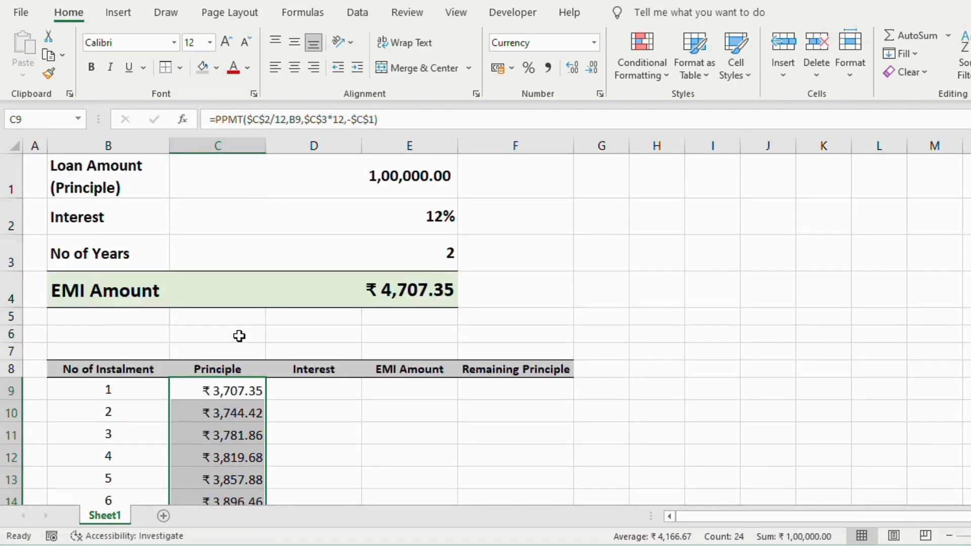
Total the Principle column in C33 with AutoSum over C9 to C32.
scroll(239, 336, "down", 7)
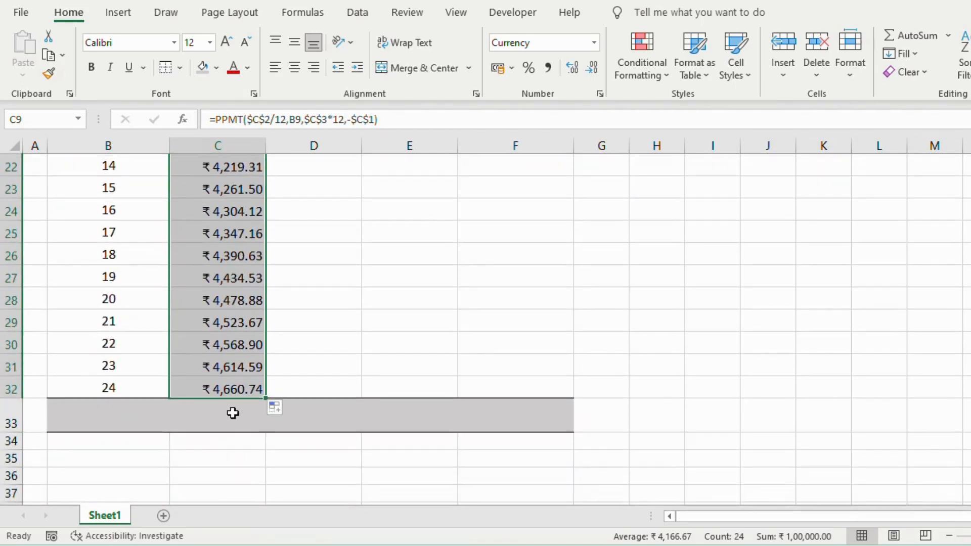
left_click(236, 411, "shift")
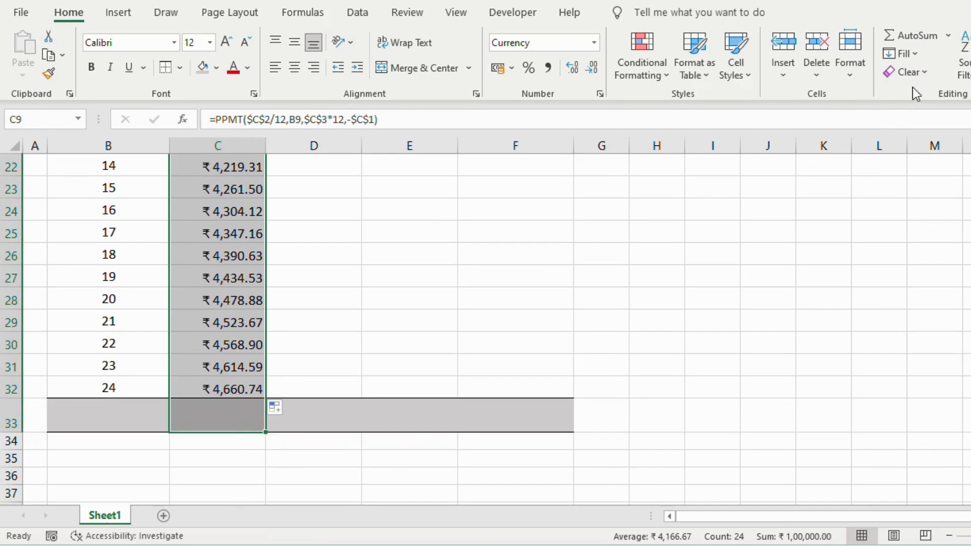
left_click(903, 35)
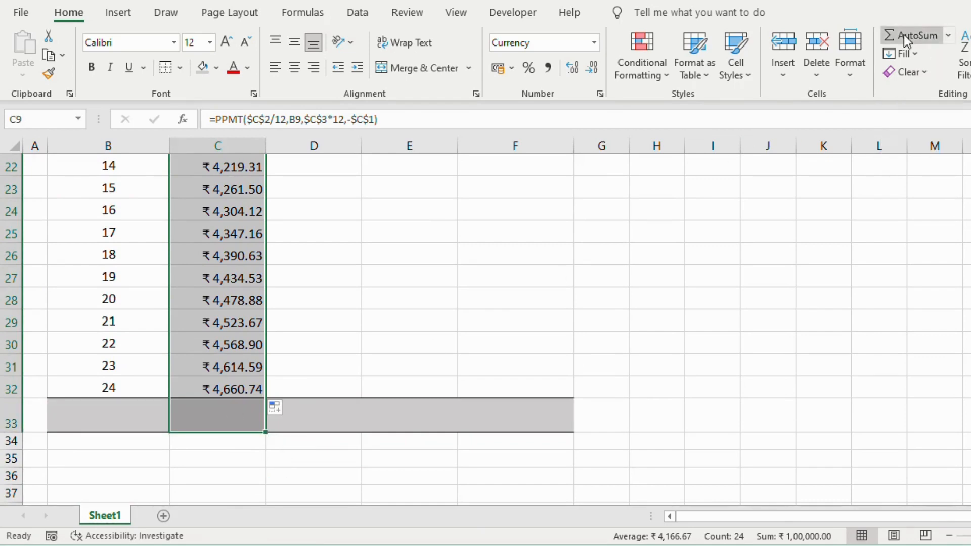
scroll(372, 364, "down", 6)
left_click(185, 327)
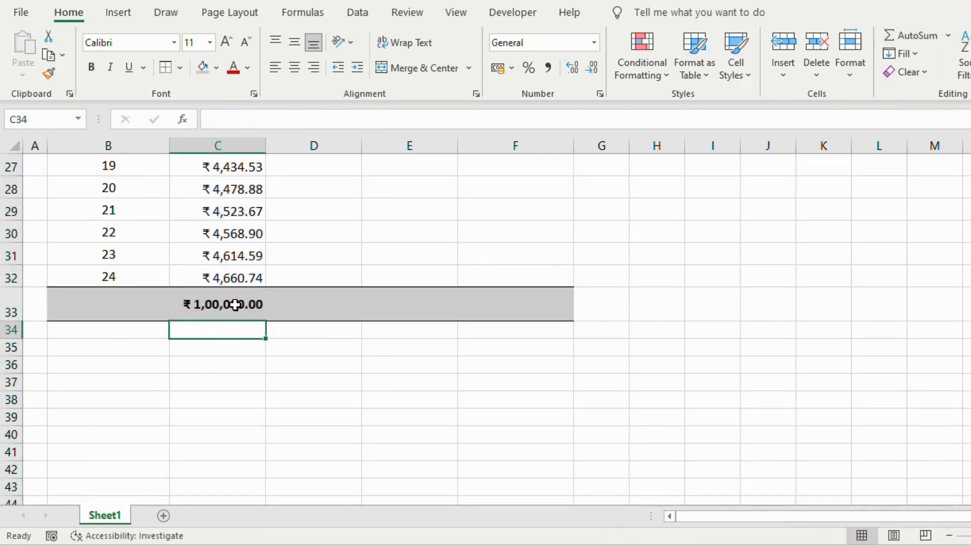
Start an IPMT formula in Interest cell D9 for the first instalment, with the absolute rate $C$2/12.
scroll(314, 399, "up", 8)
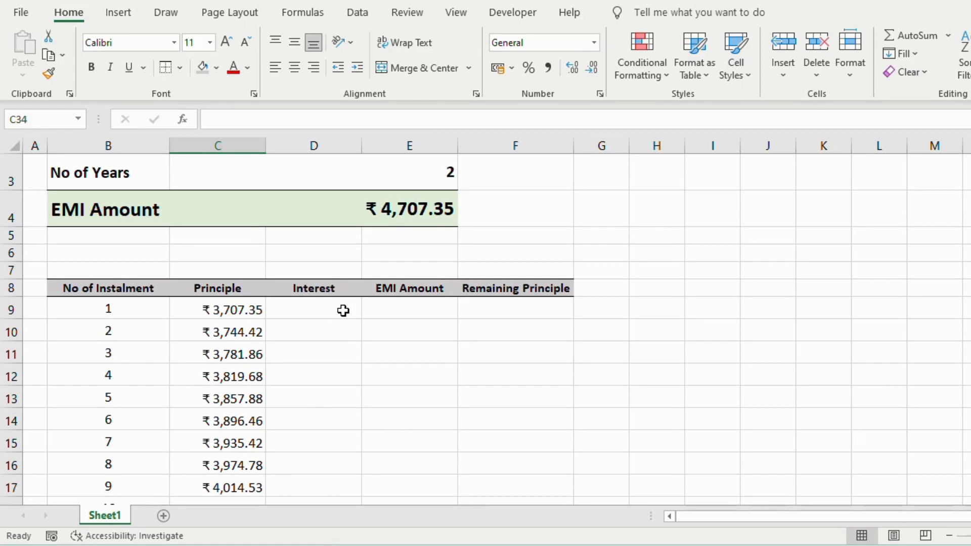
left_click(343, 310)
type("=")
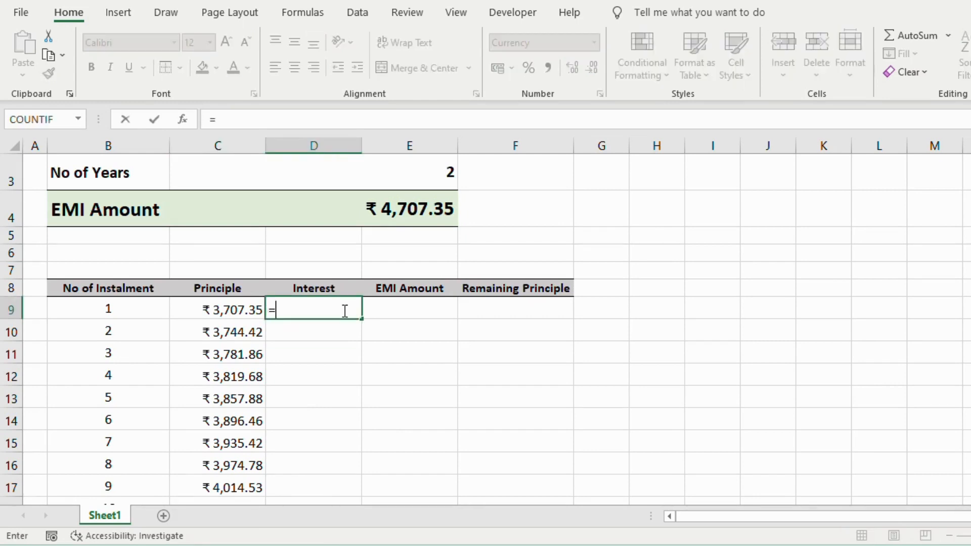
type("ipmt")
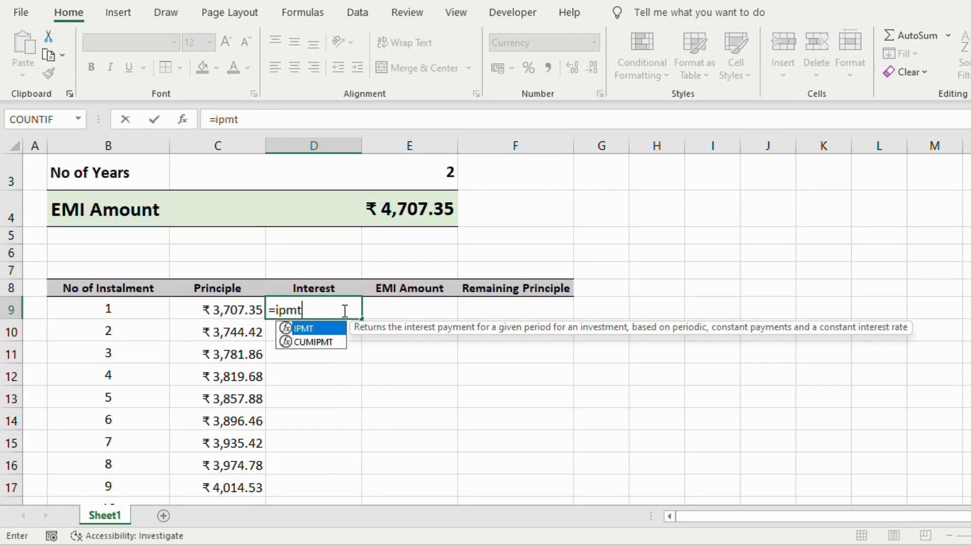
double_click(320, 329)
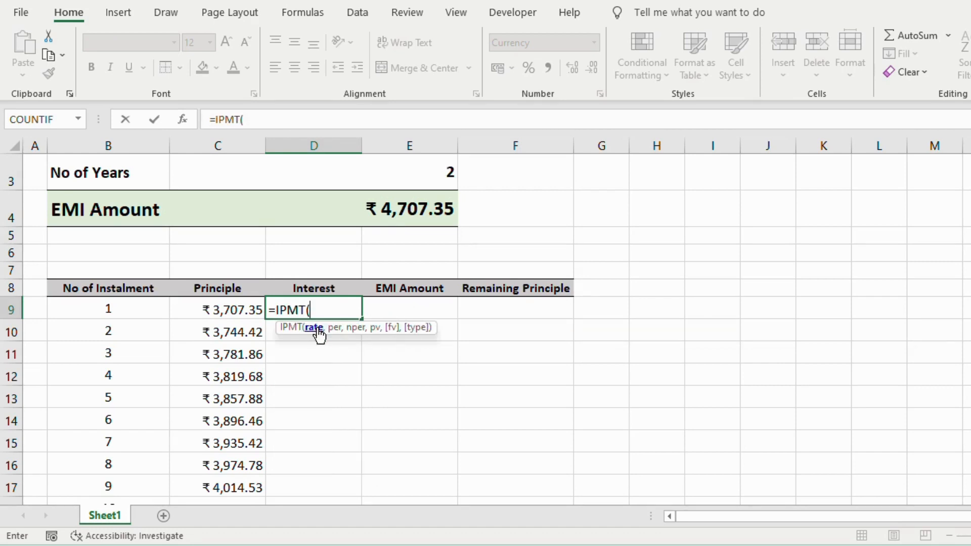
scroll(444, 380, "up", 1)
left_click(409, 223)
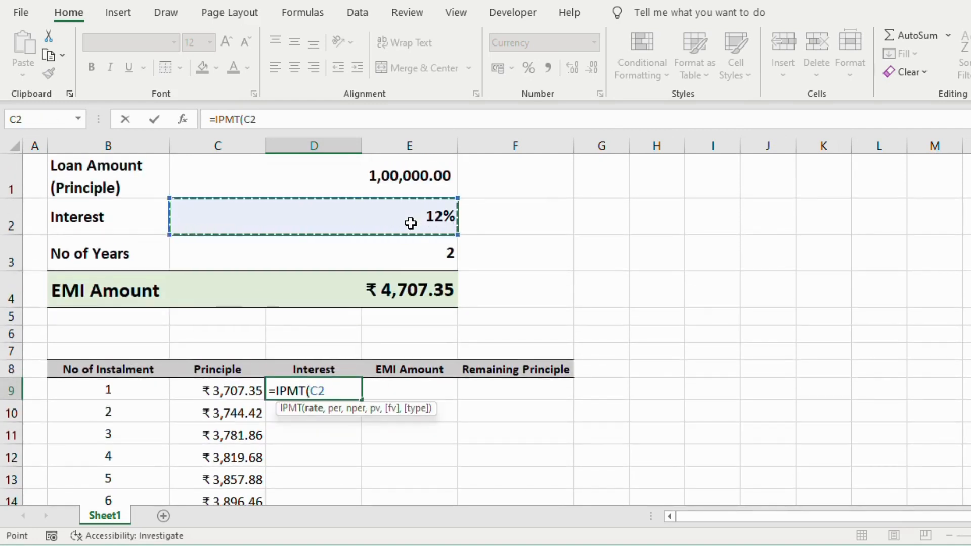
type("/12")
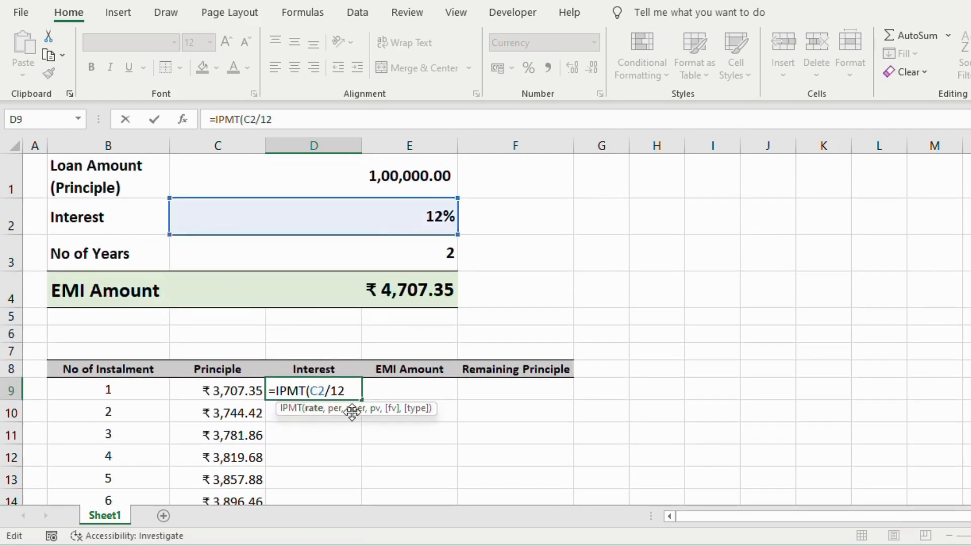
key("F4")
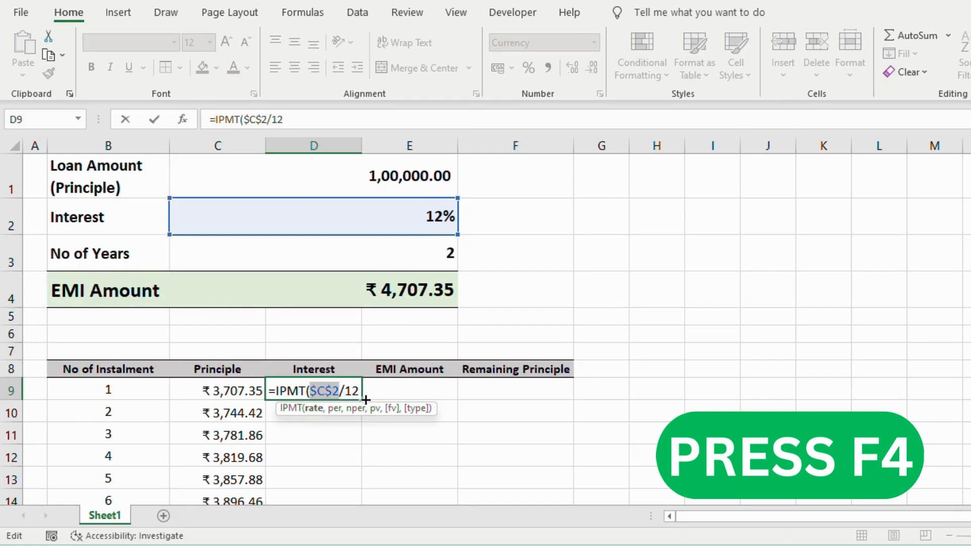
left_click(360, 393)
Add B9 as the period and the absolute $C$3*12 as the number of periods in the IPMT formula.
type(",")
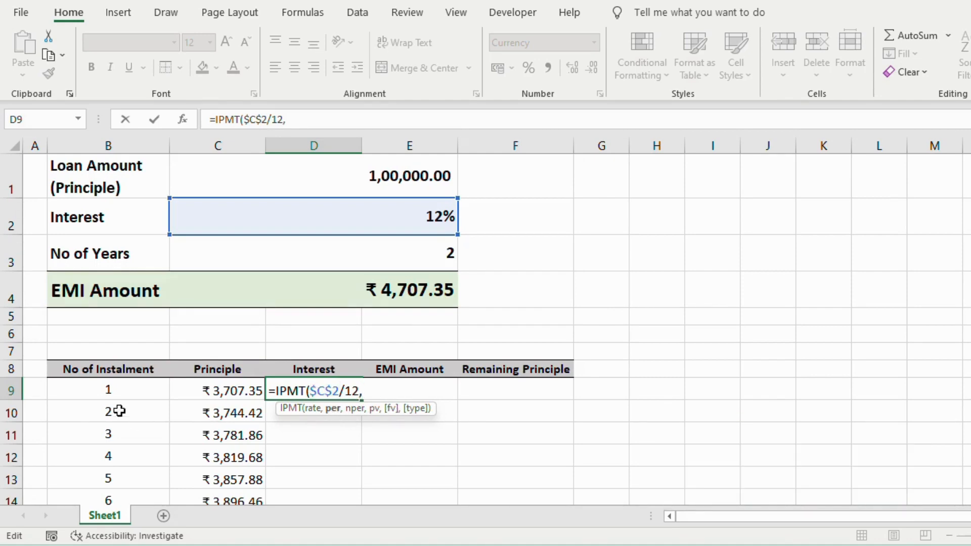
left_click(129, 393)
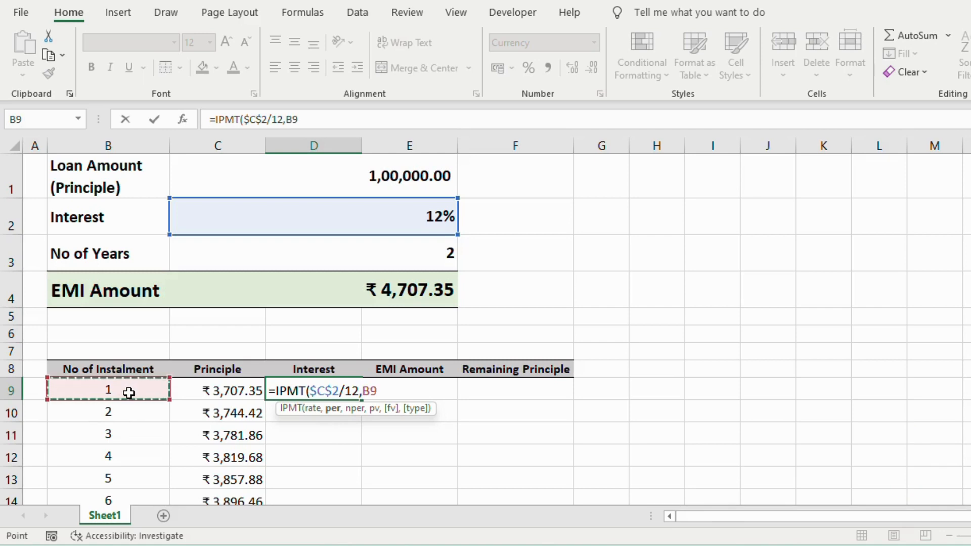
type(",")
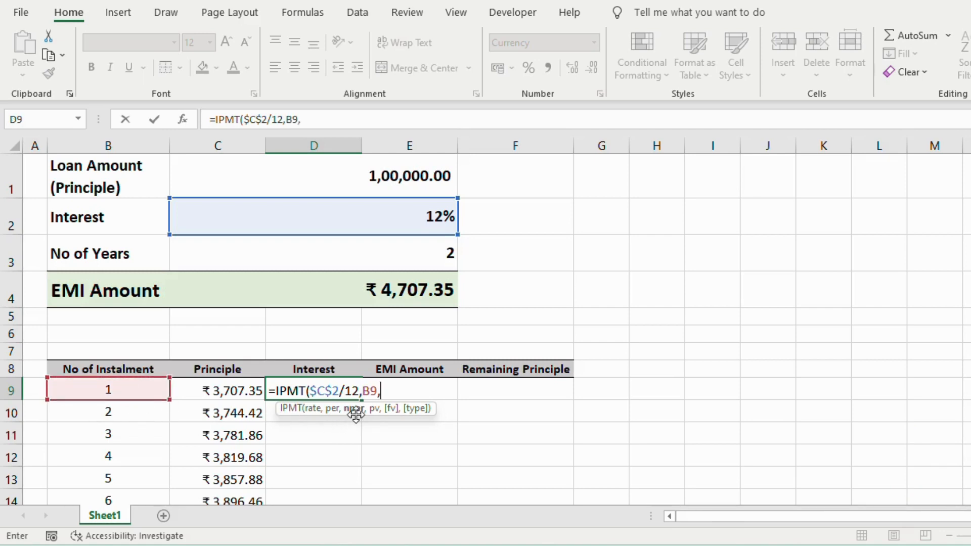
left_click(425, 259)
type("*12")
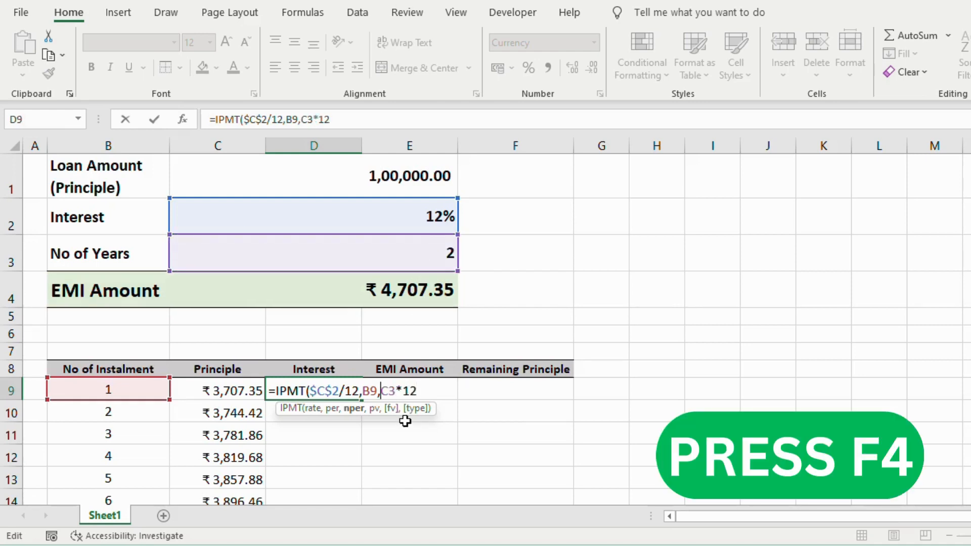
key("F4")
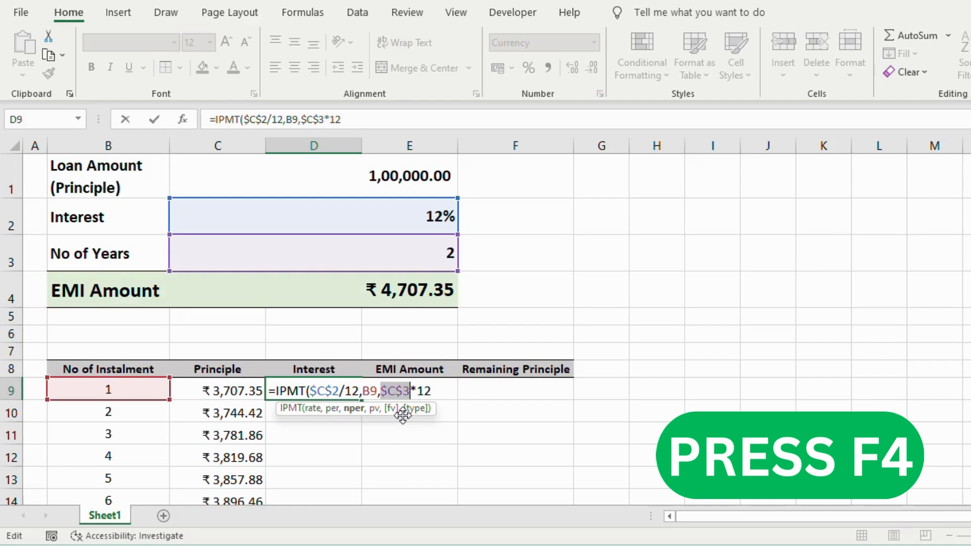
left_click(431, 395)
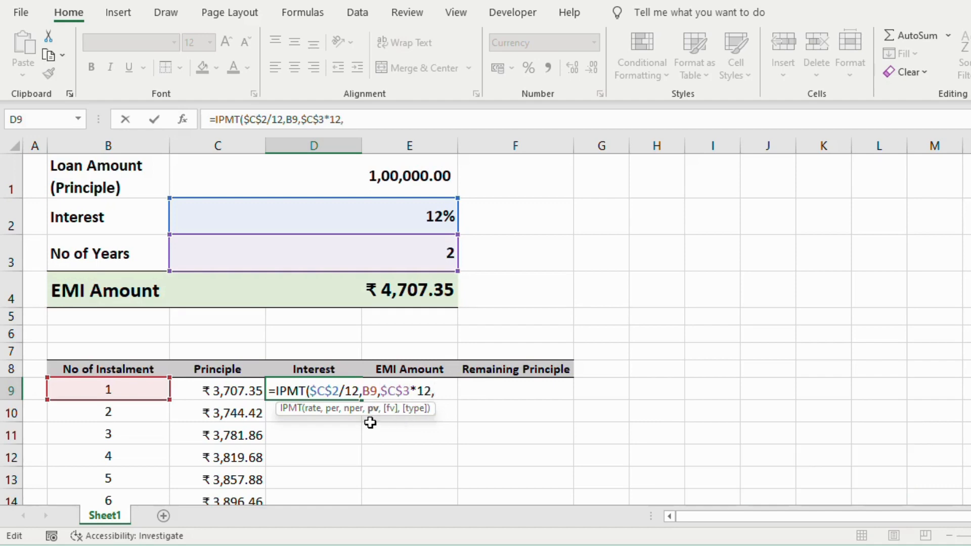
Complete the IPMT formula with the negative absolute present value -$C$1 and enter it in D9.
left_click(379, 177)
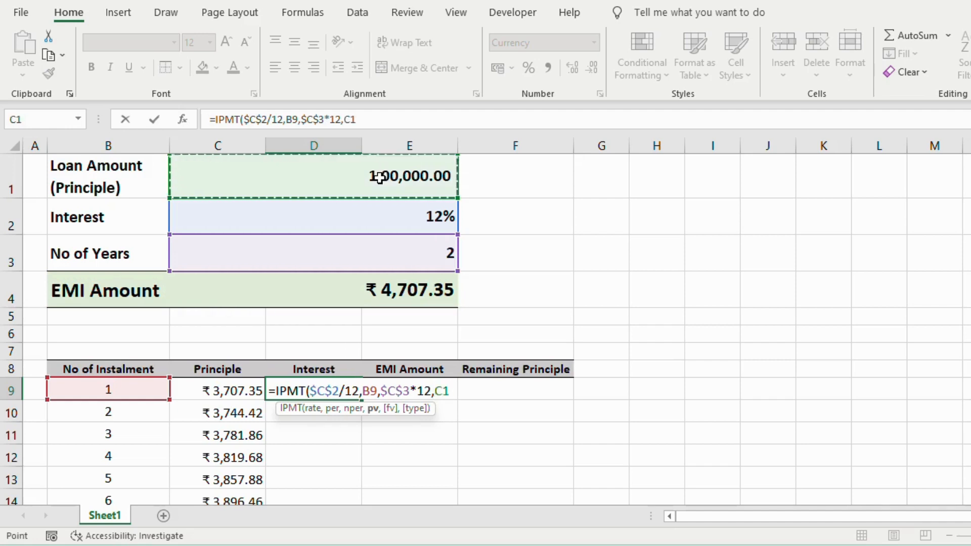
key("F4")
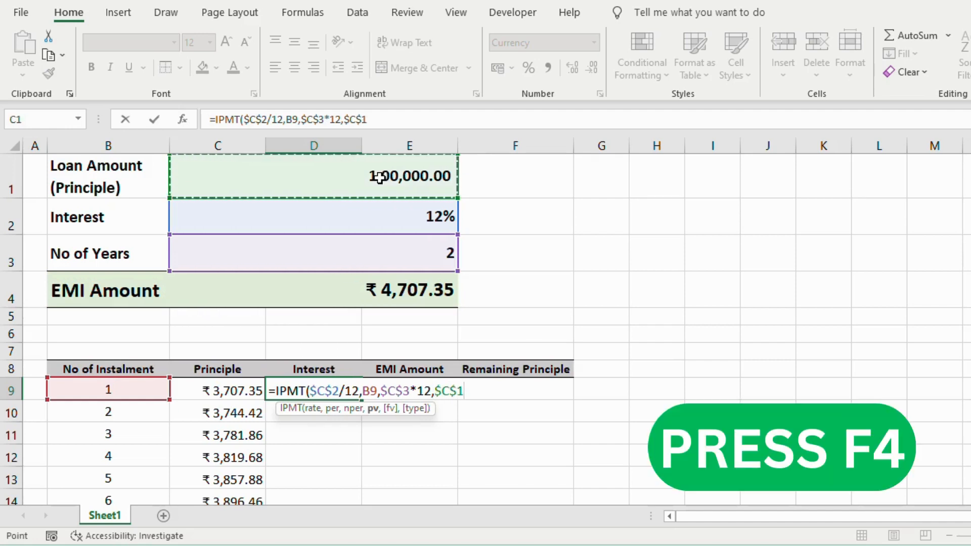
type(")")
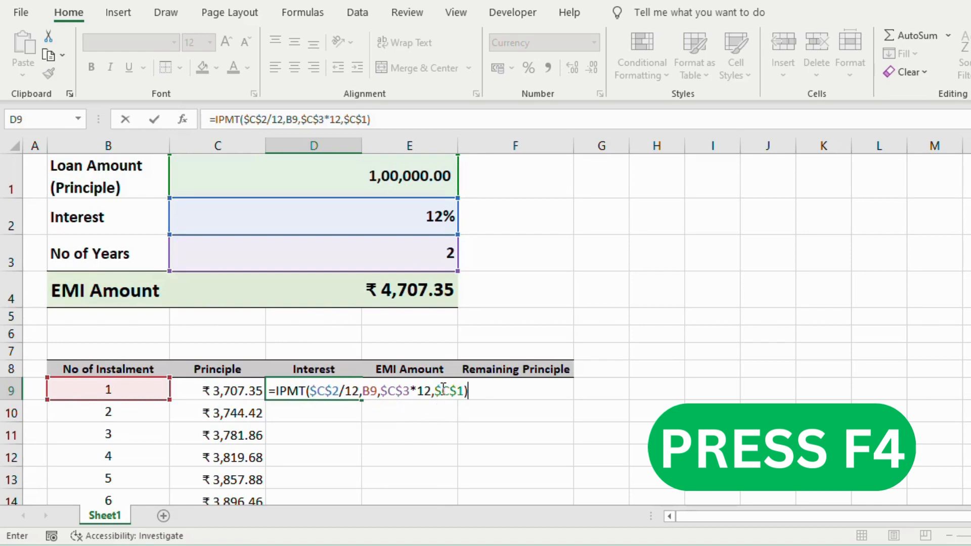
left_click(436, 390)
type("-")
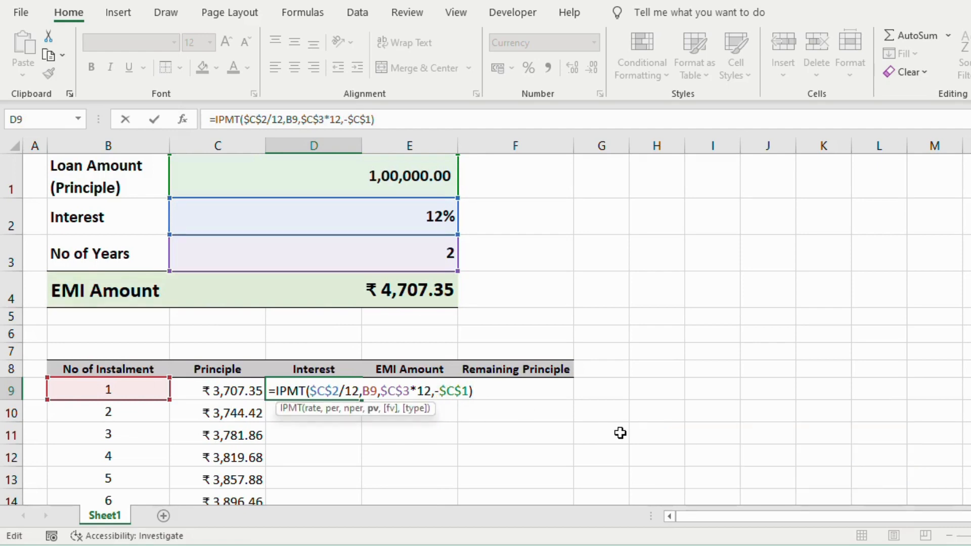
key("Return")
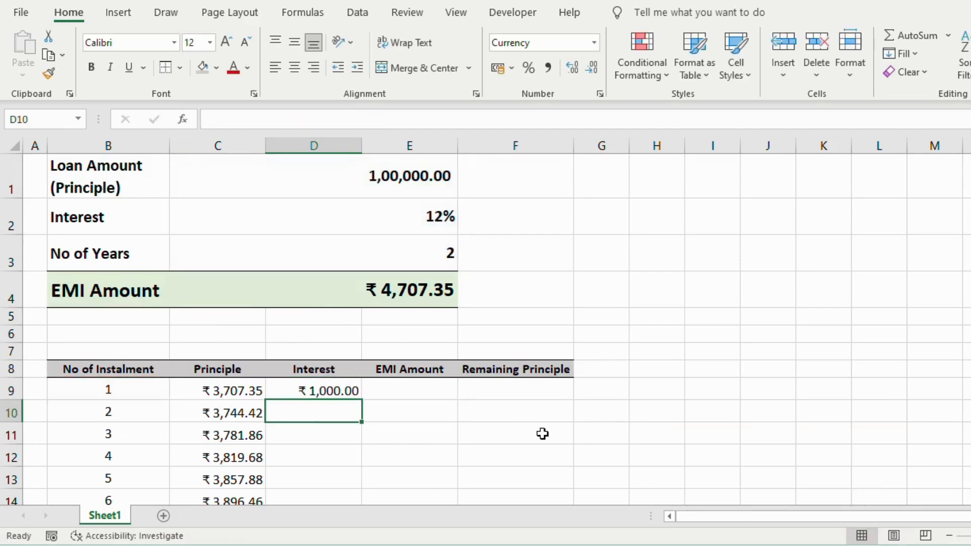
Fill the Interest formula from D9 down through D32 for all 24 instalments.
left_click(351, 389)
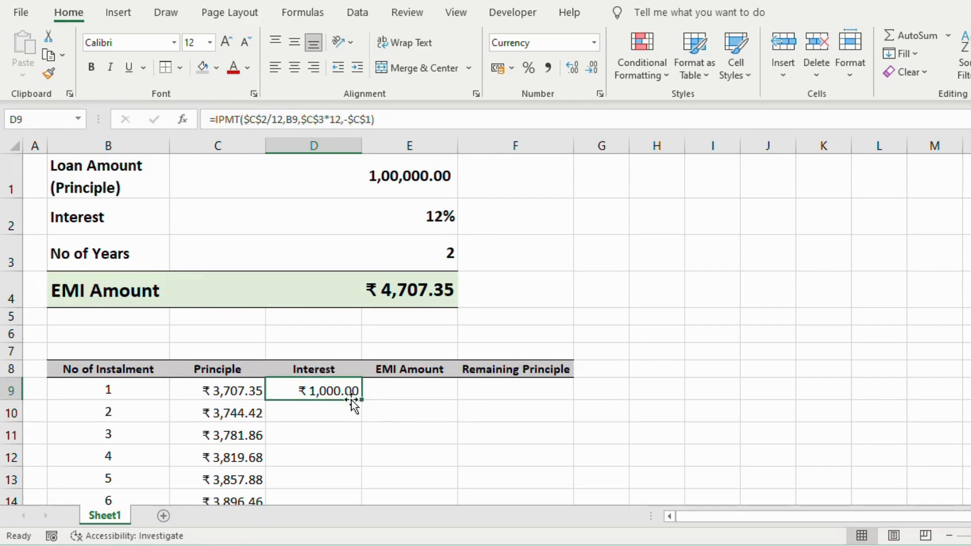
double_click(361, 400)
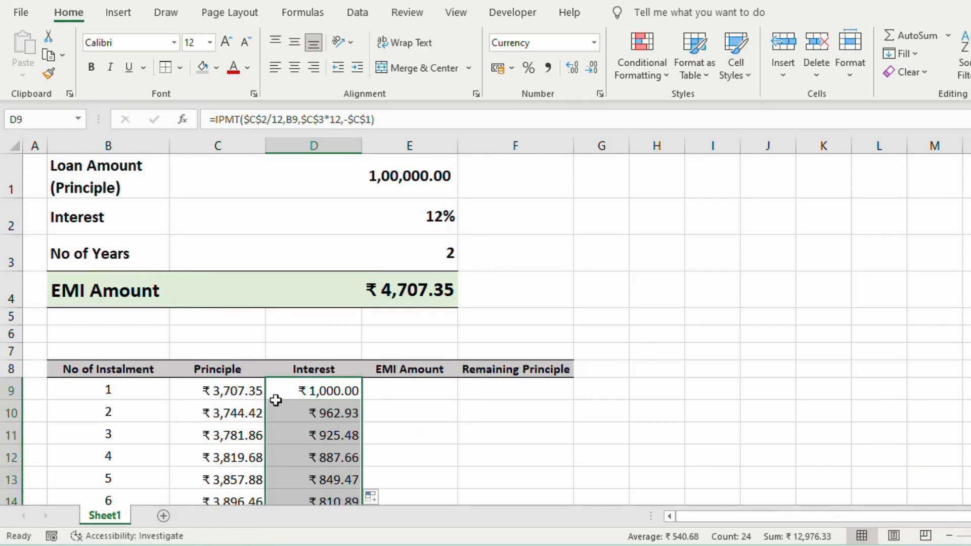
scroll(276, 400, "down", 7)
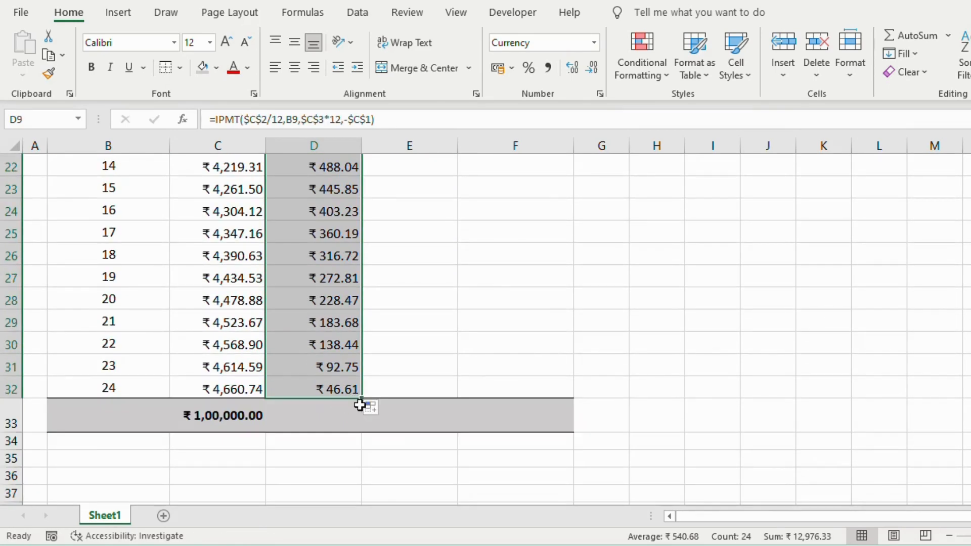
Total the Interest column in D33 with AutoSum over D9 to D32.
left_click(360, 407, "shift")
left_click(918, 36)
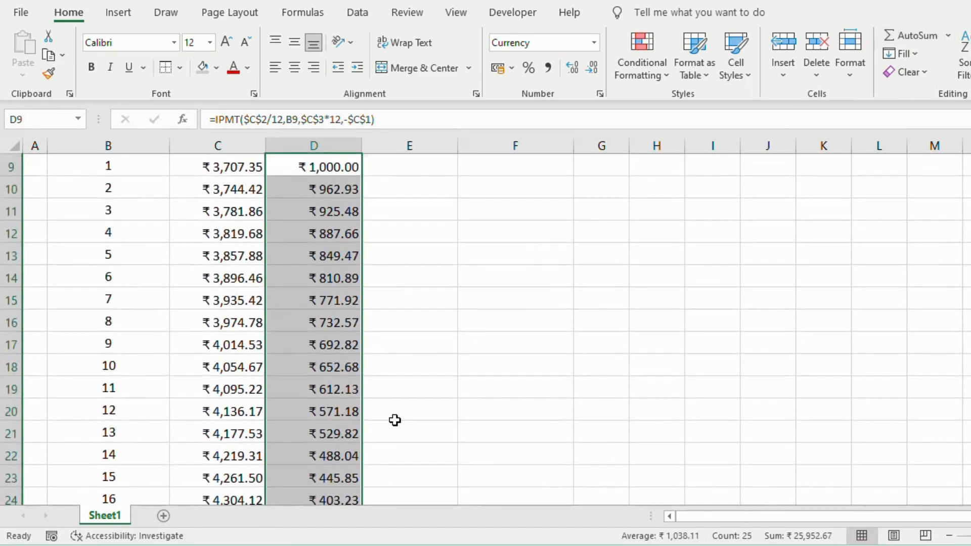
scroll(395, 420, "down", 5)
left_click(321, 412)
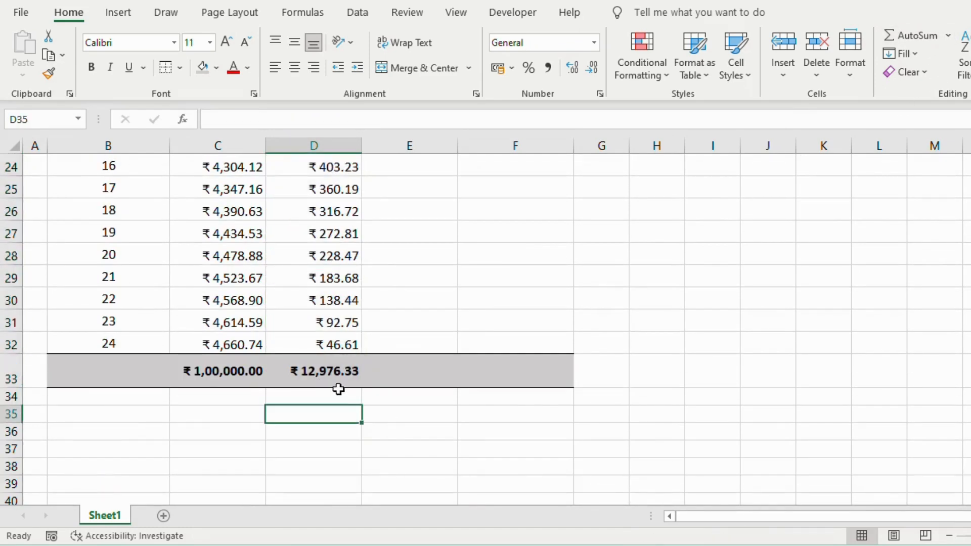
scroll(349, 382, "up", 6)
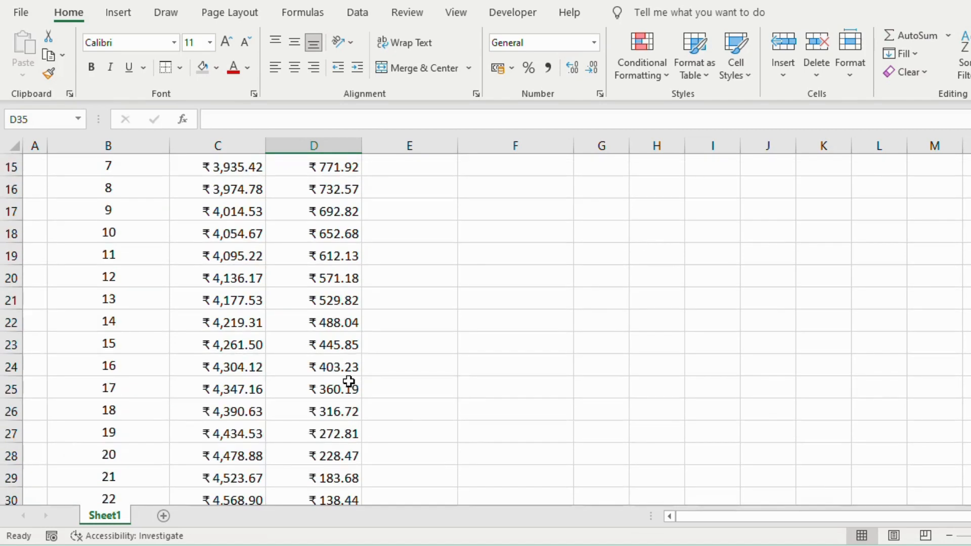
Add the first instalment's principal and interest, C9 to D9, in the EMI Amount cell E9 with AutoSum.
left_click(347, 218)
left_click(392, 216)
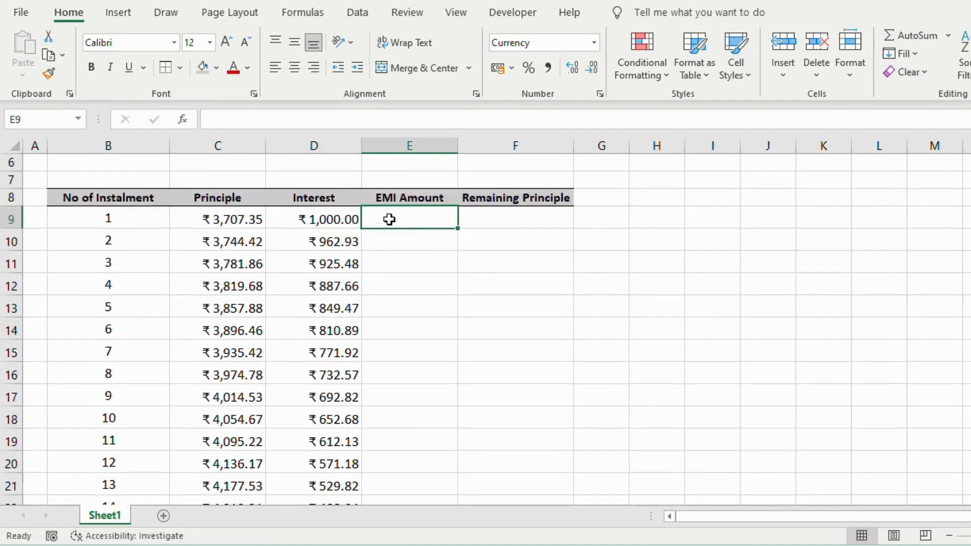
left_click_drag(260, 218, 427, 221)
left_click(904, 38)
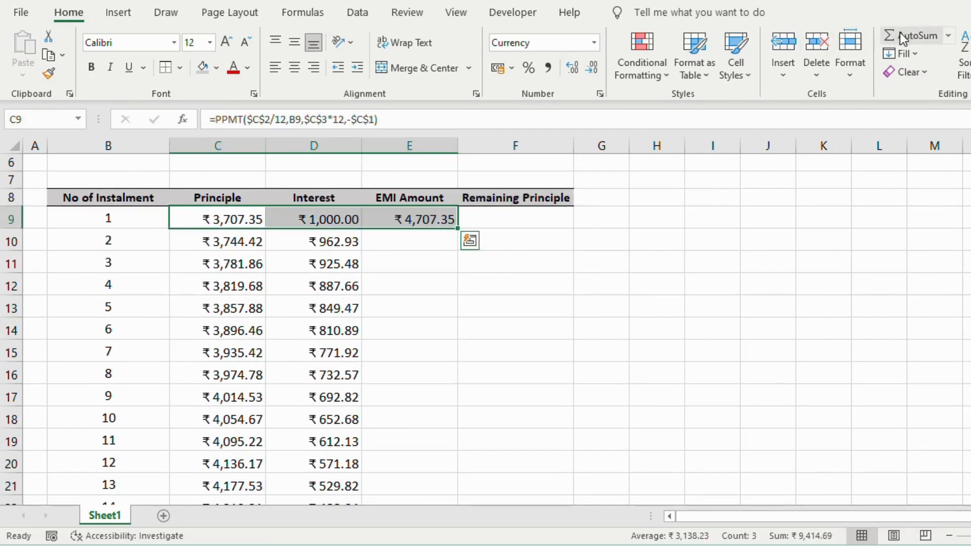
left_click(418, 238)
scroll(415, 283, "up", 2)
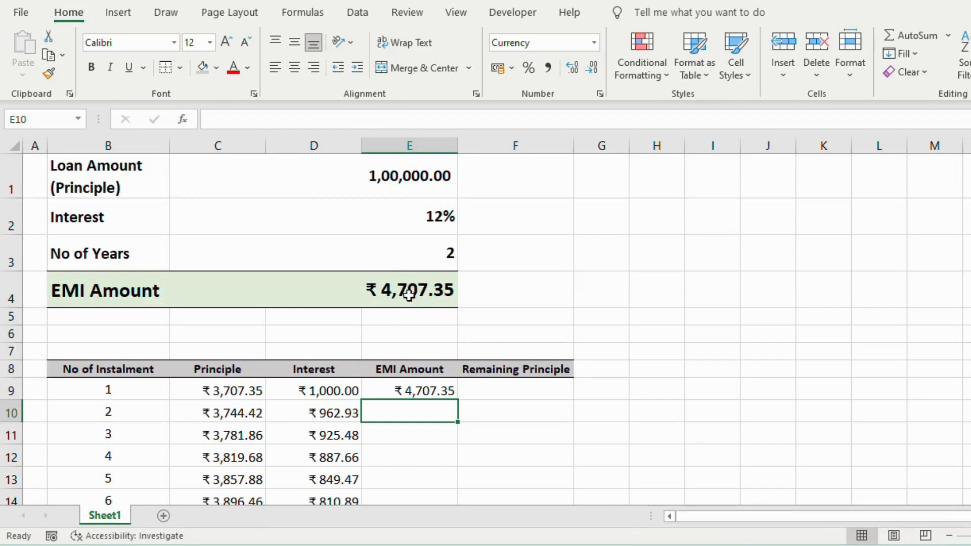
Fill the EMI Amount formula from E9 down through E32 for all 24 instalments.
left_click(426, 393)
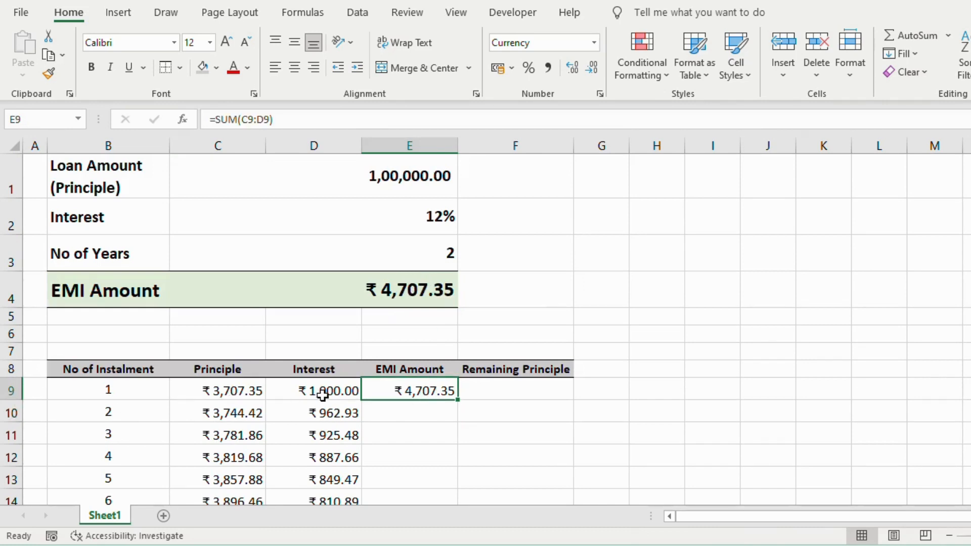
double_click(459, 401)
scroll(460, 403, "down", 9)
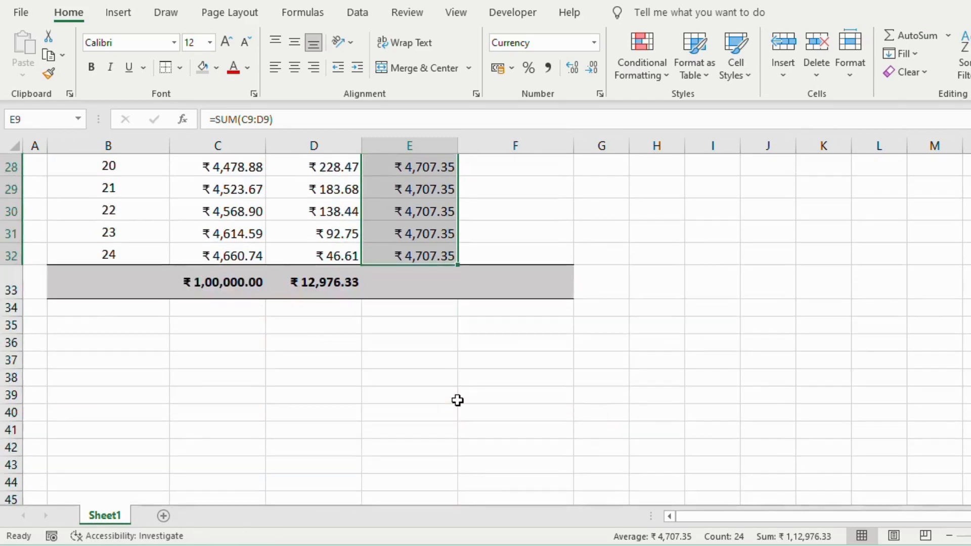
Total the EMI Amount column in E33 with AutoSum and check it against the sum of the totals in C33 and D33.
key("shift+Down")
left_click(908, 34)
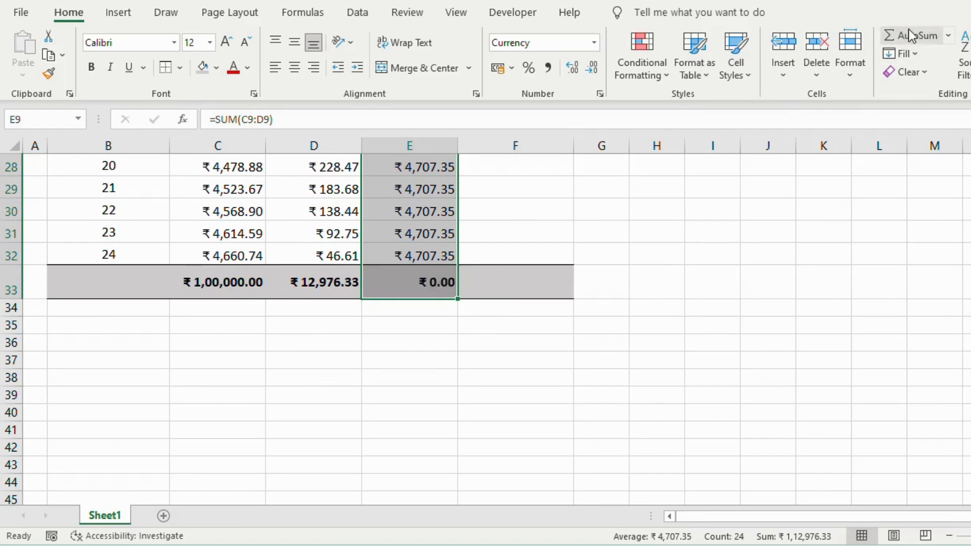
scroll(499, 361, "down", 5)
left_click(314, 466)
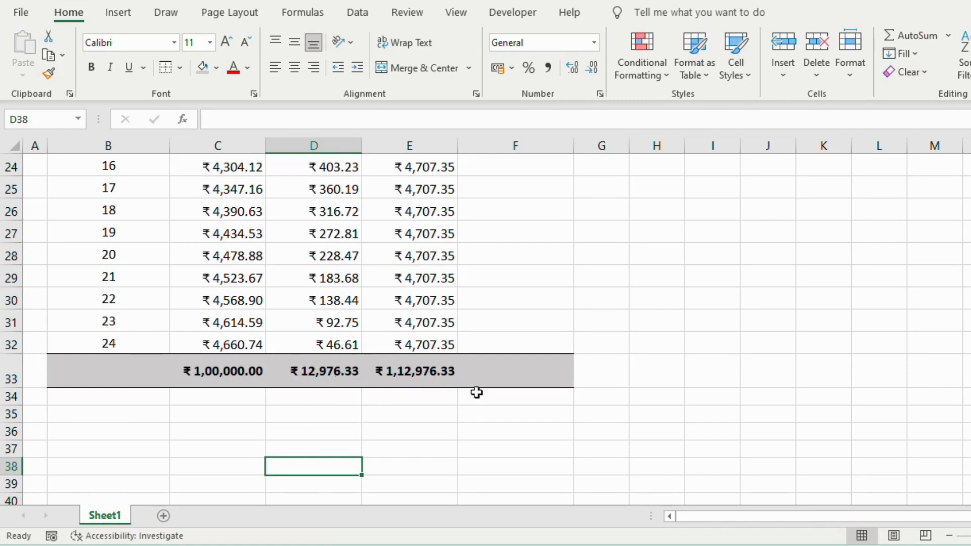
left_click_drag(231, 374, 412, 372)
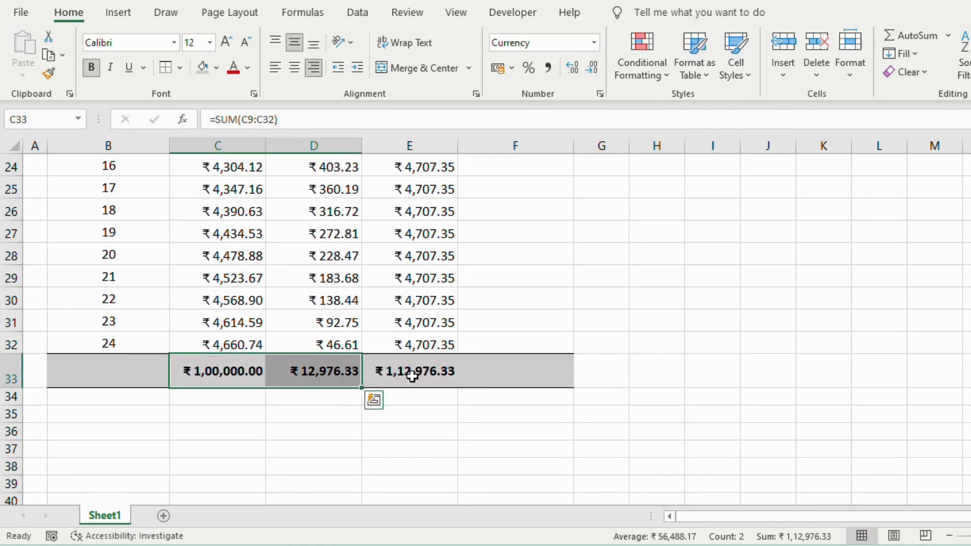
left_click(413, 374)
Enter the first remaining principal in F9 as the loan amount minus the first principal payment, =C1-C9.
scroll(464, 411, "up", 7)
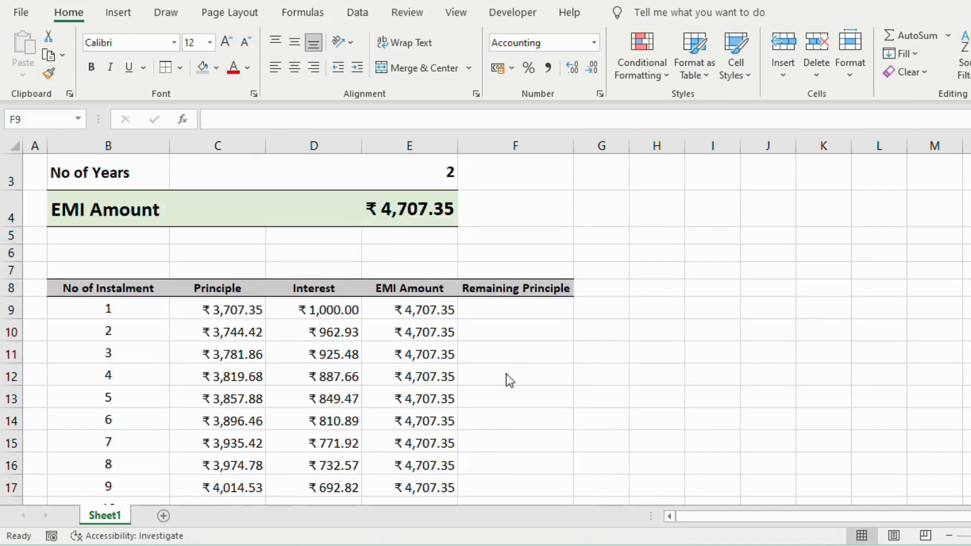
left_click(526, 310)
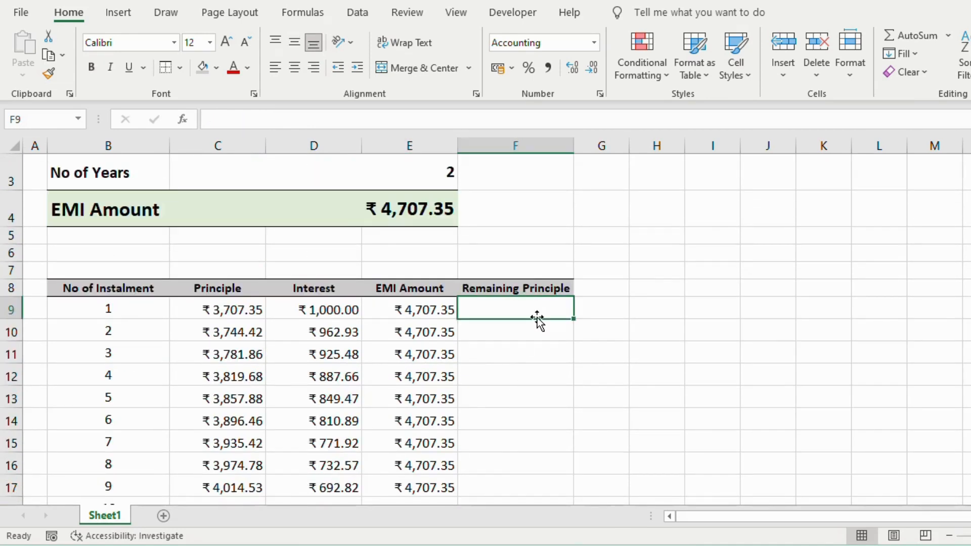
type("=")
scroll(527, 329, "up", 1)
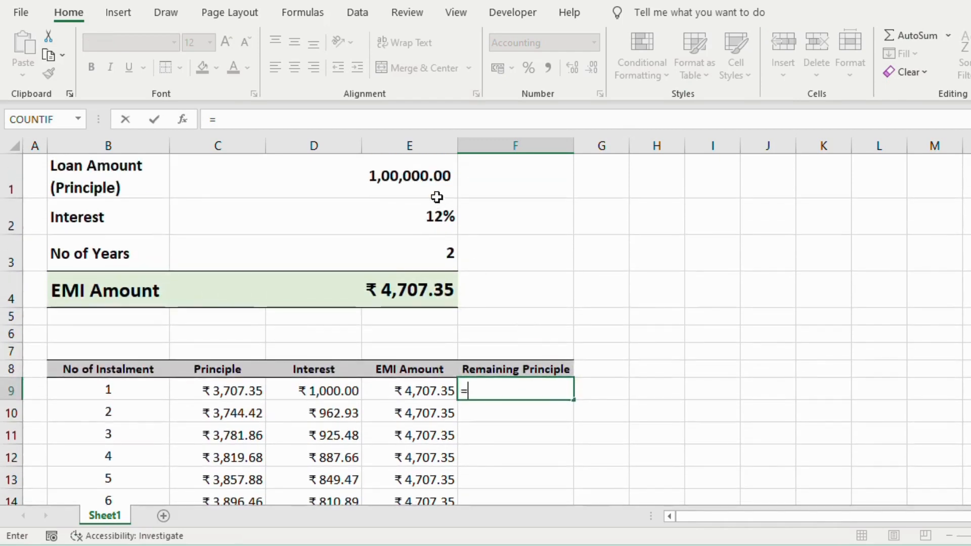
left_click(410, 178)
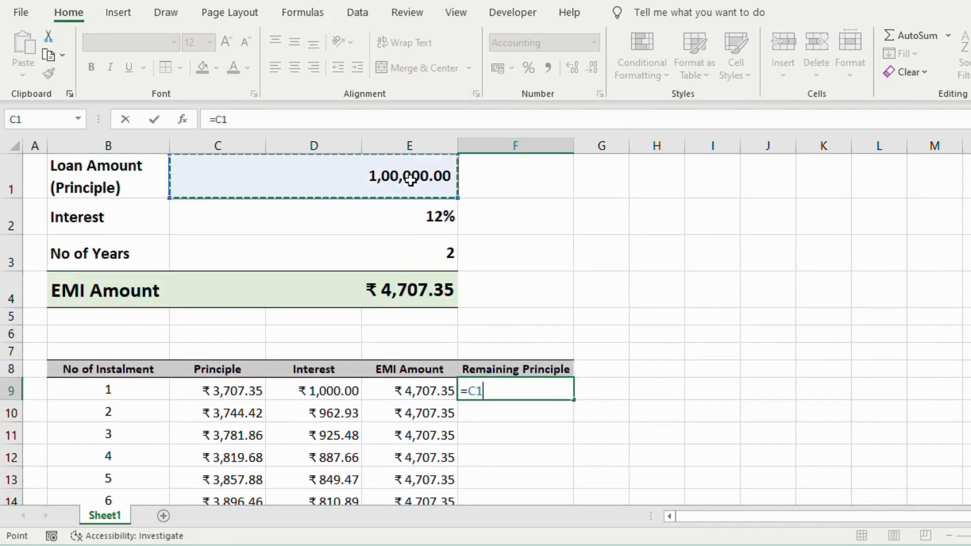
type("-")
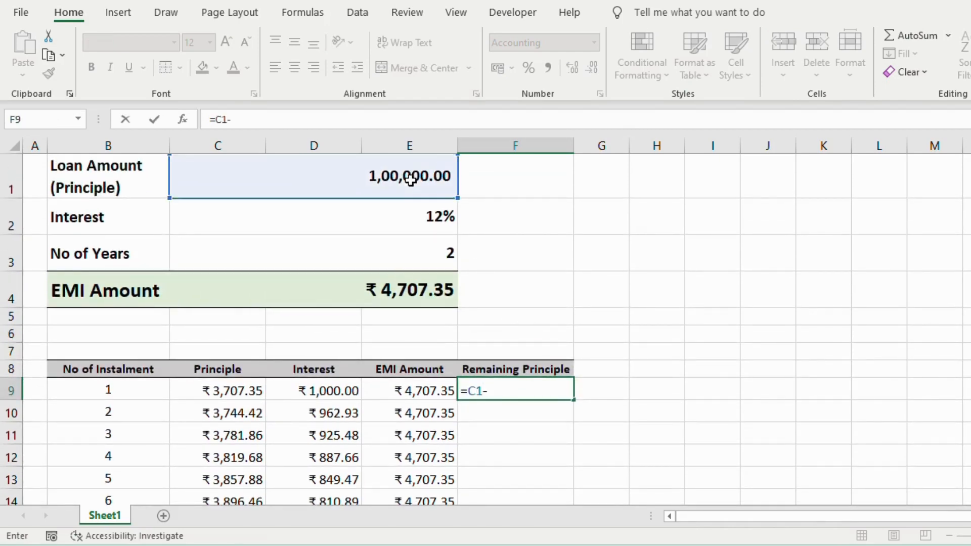
left_click(226, 391)
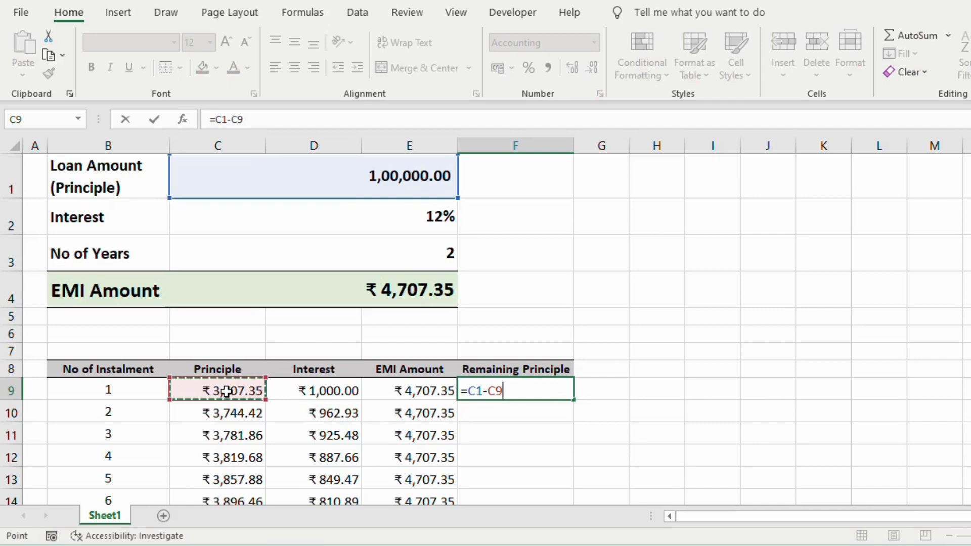
key("Return")
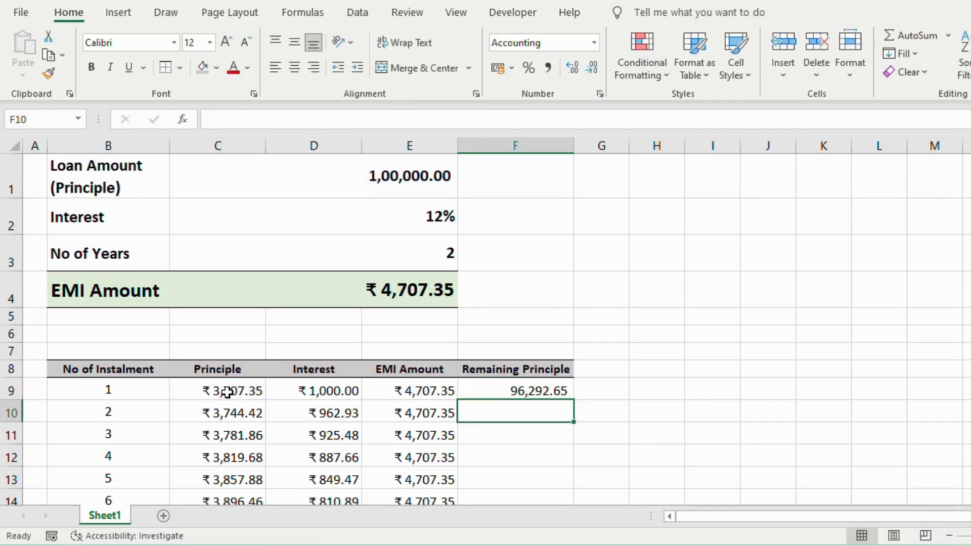
Begin the second instalment's remaining principal formula in F10 with a reference to the previous balance in F9.
type("=")
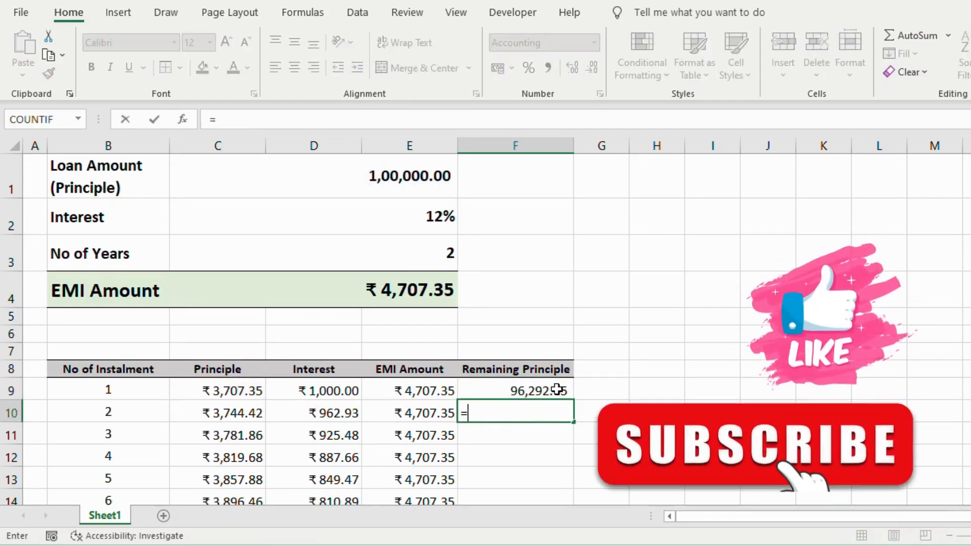
left_click(557, 389)
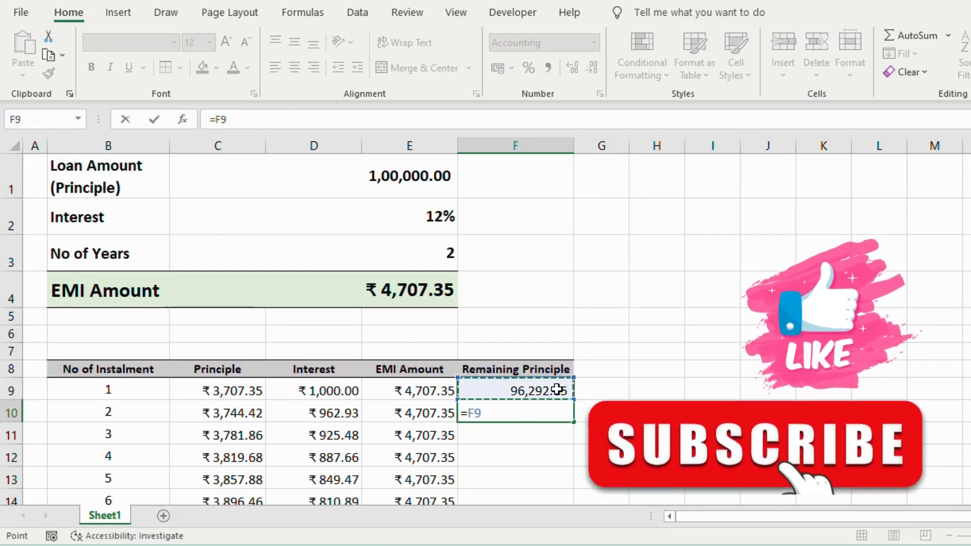